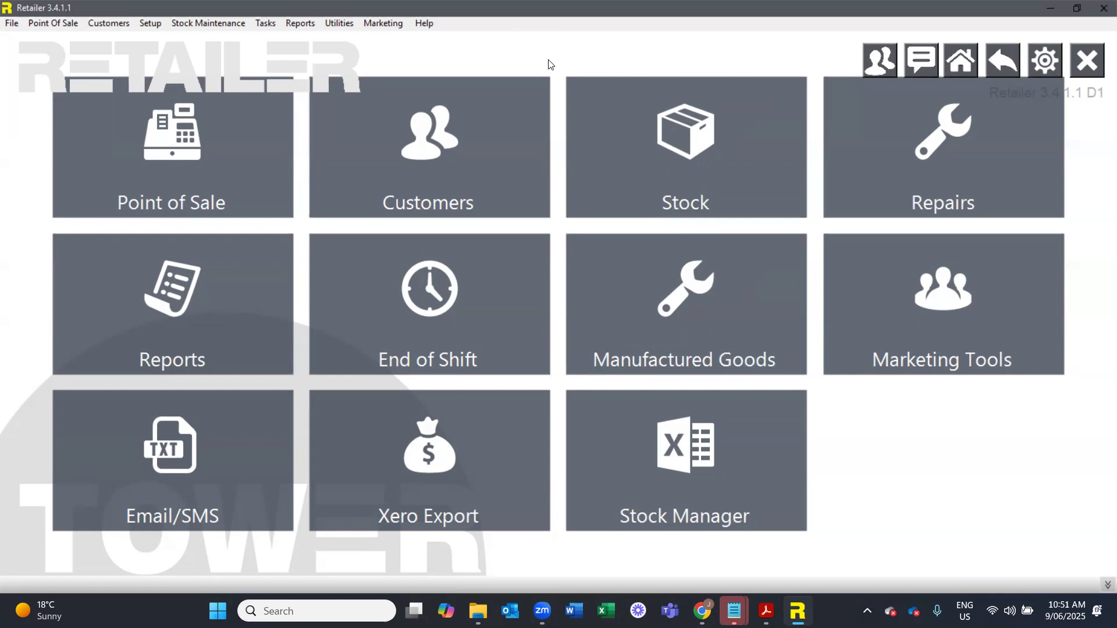
# - Open the point of sale and add the Vampiric 1660 Super Gamer Custom PC to the sale
pyautogui.click(135, 175)
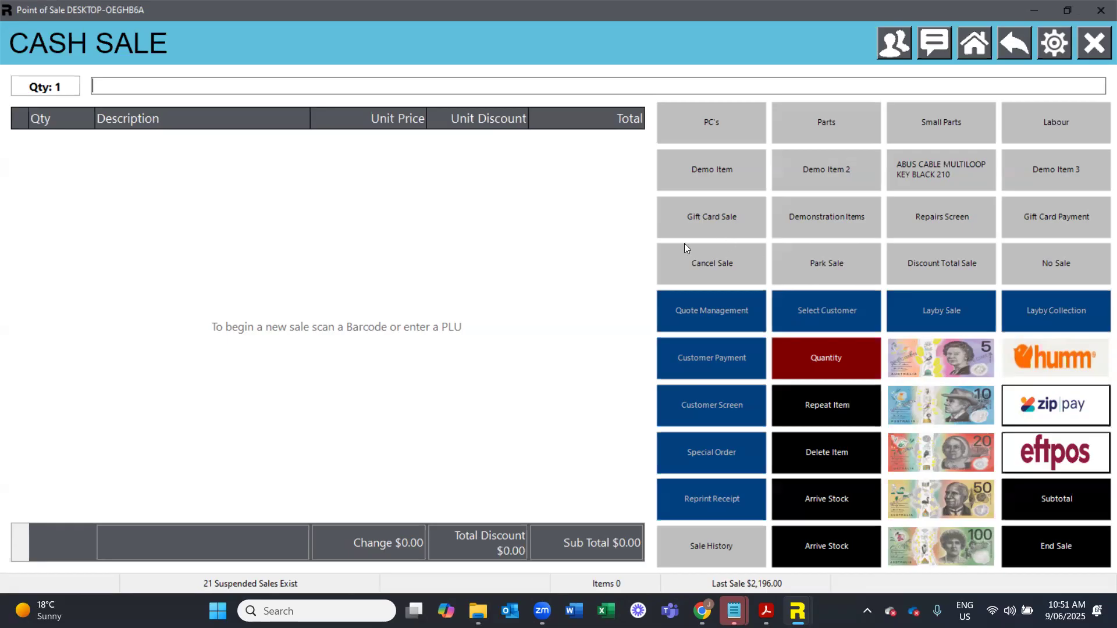
pyautogui.click(829, 219)
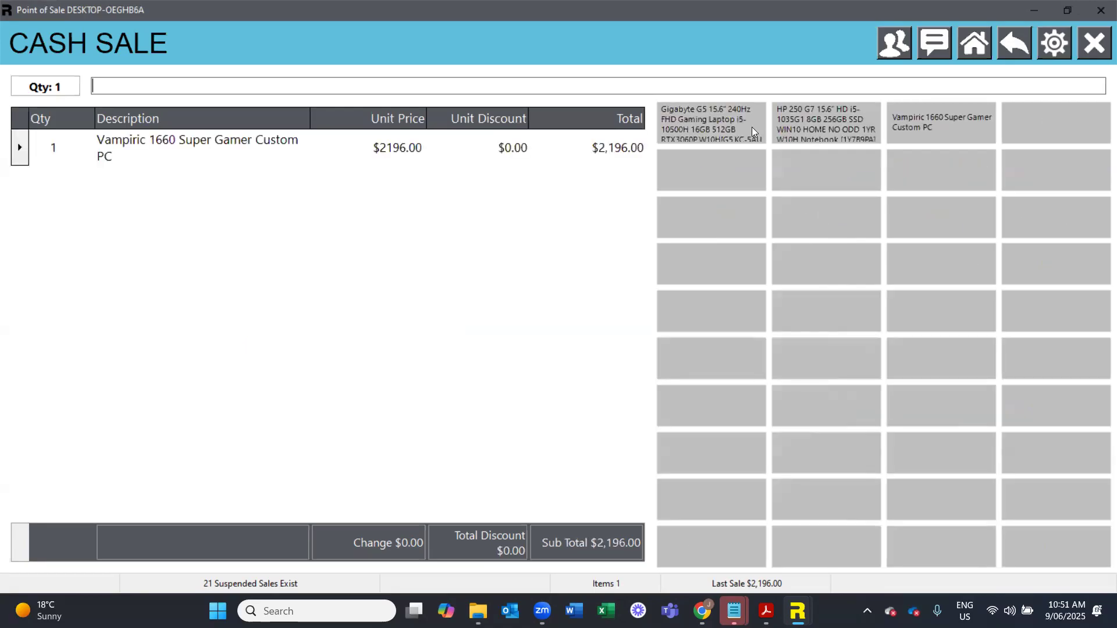
# - Add the Gigabyte G5 gaming laptop to the sale, entering the password that allows negative stock and choosing not to assign a serial number
pyautogui.rightClick(670, 110)
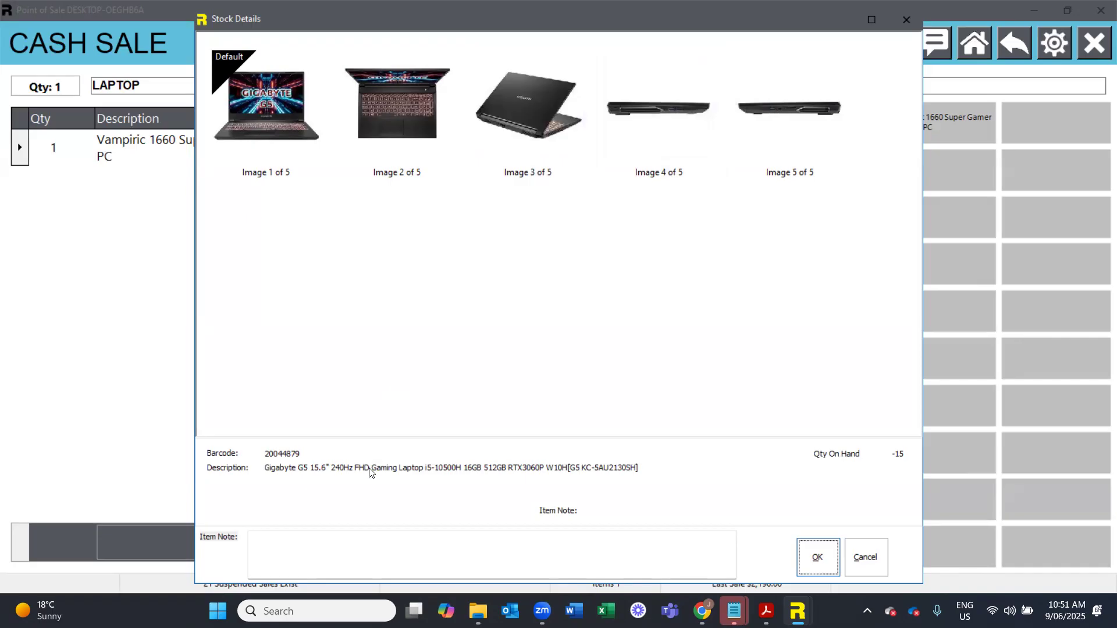
pyautogui.press('Return')
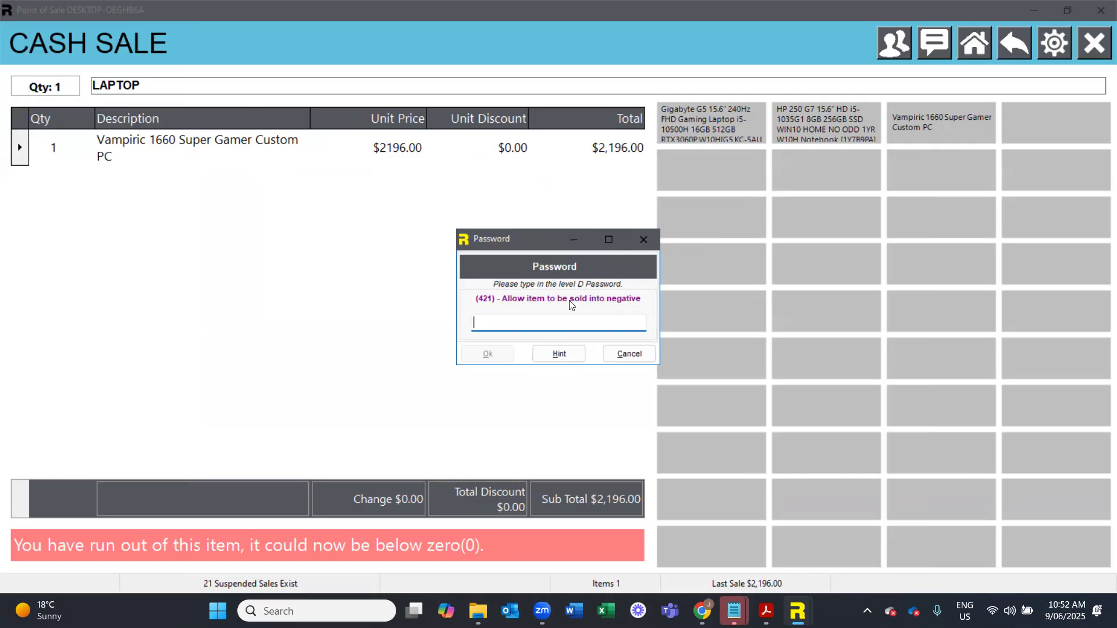
pyautogui.write('d')
pyautogui.press('Return')
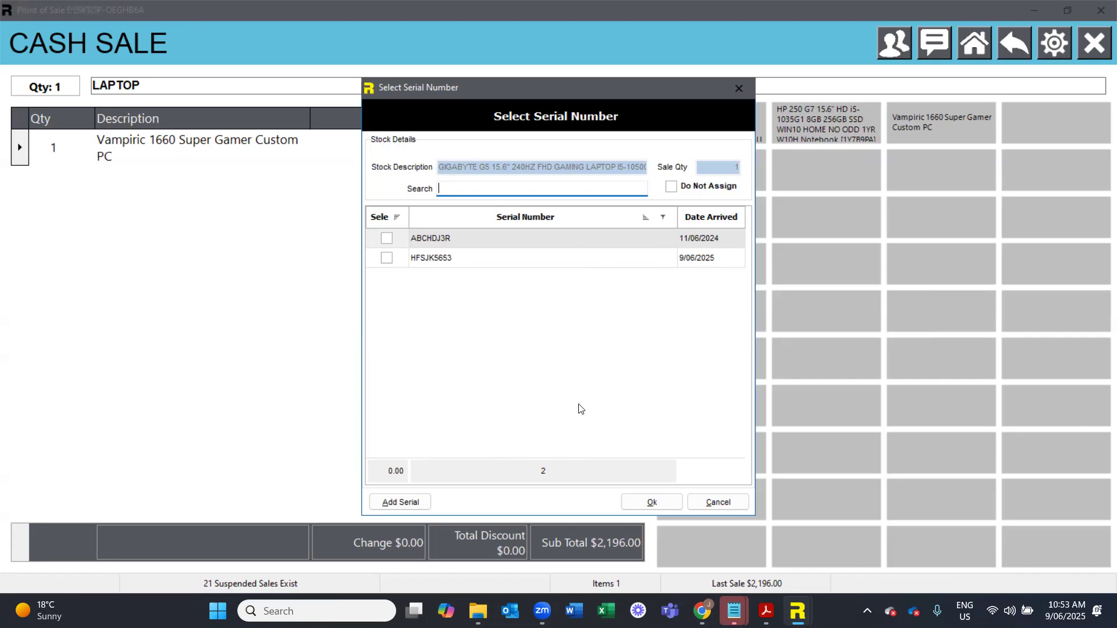
pyautogui.click(670, 187)
pyautogui.click(651, 502)
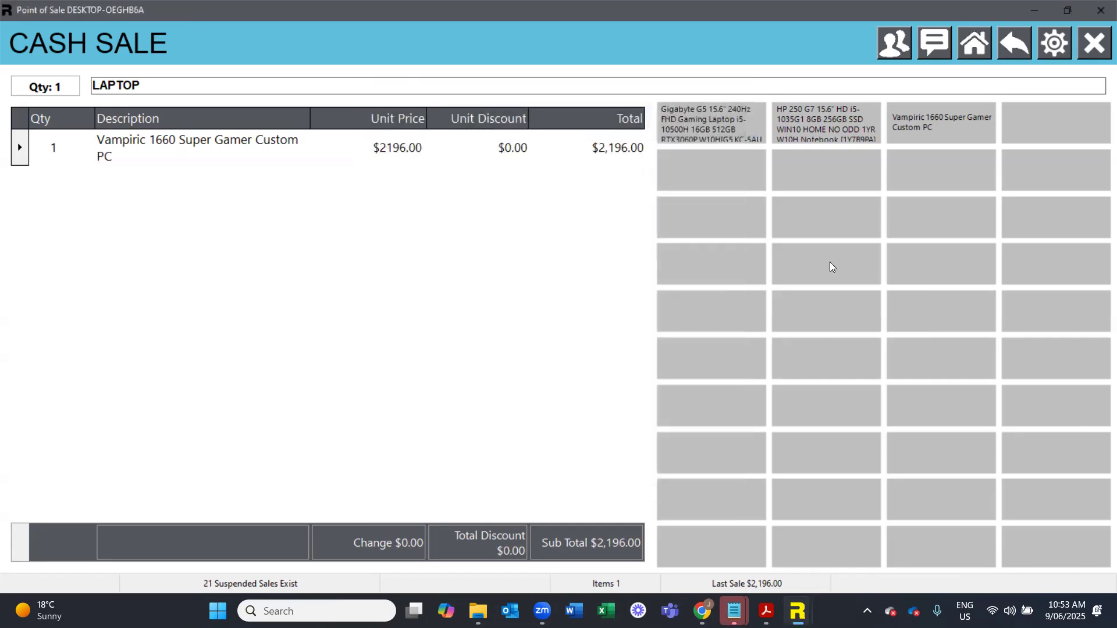
pyautogui.press('Return')
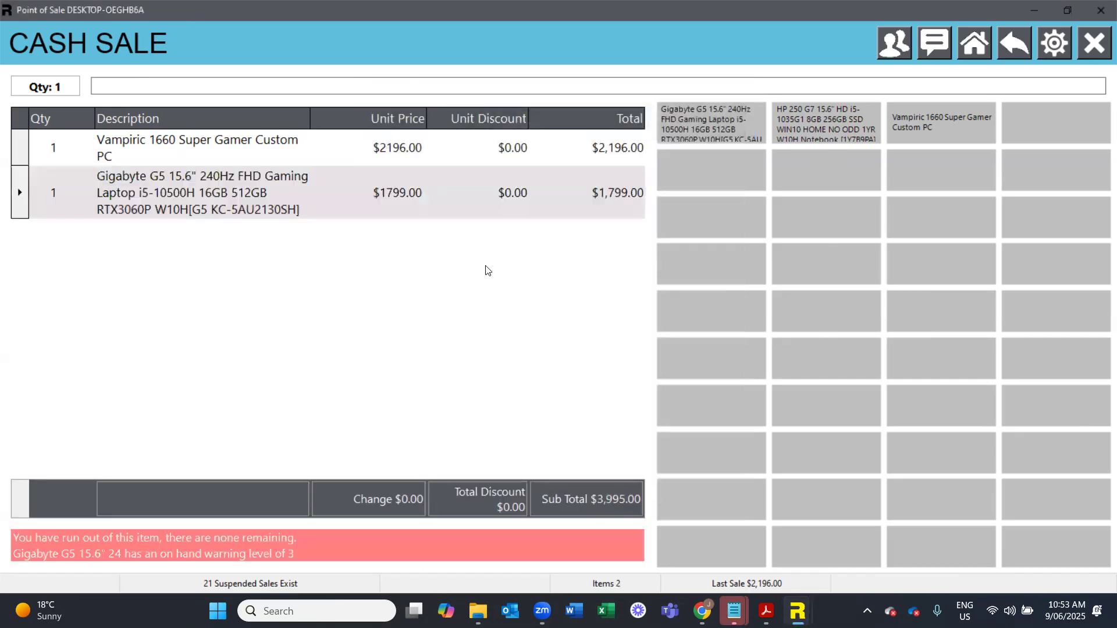
# - Assign a customer to the sale, convert the parked sale into a quote, and close the quote
pyautogui.click(974, 63)
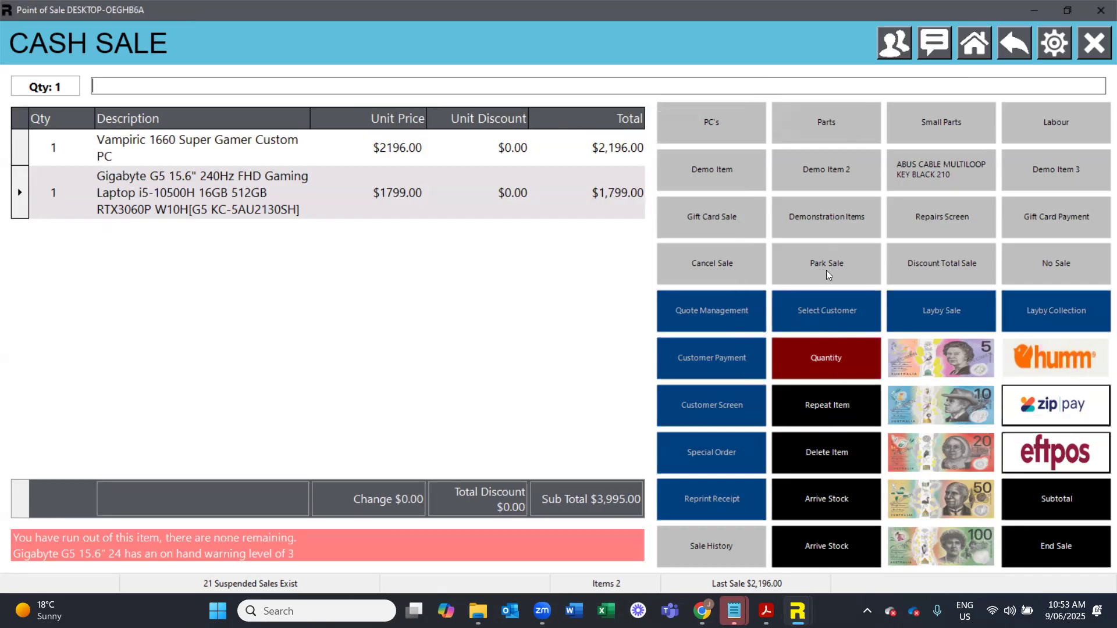
pyautogui.click(819, 311)
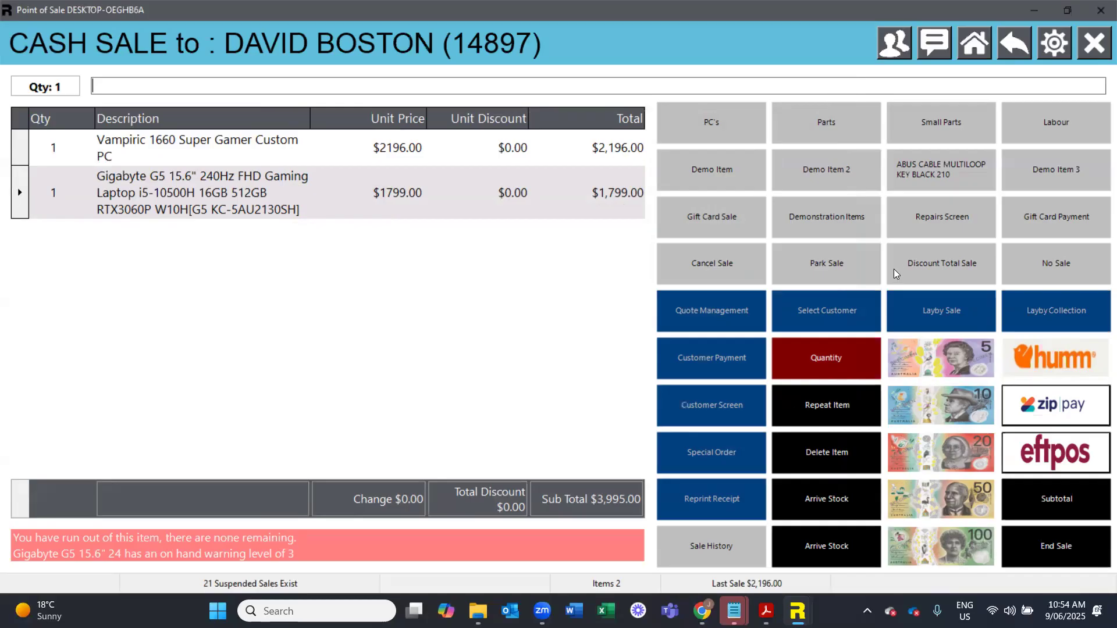
pyautogui.click(816, 268)
pyautogui.click(591, 312)
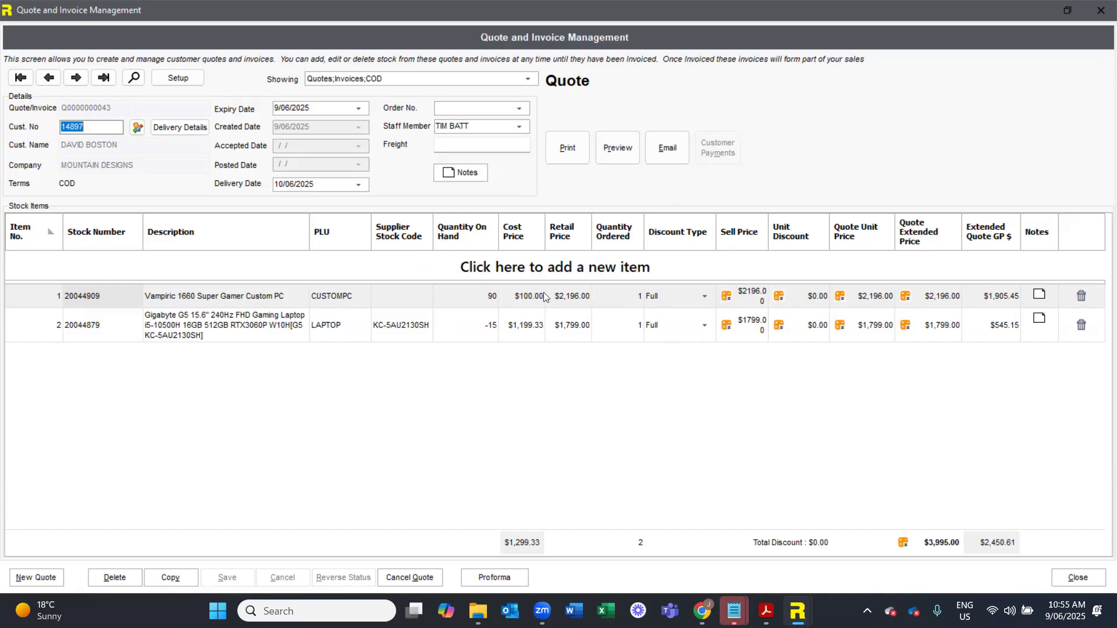
pyautogui.click(1077, 578)
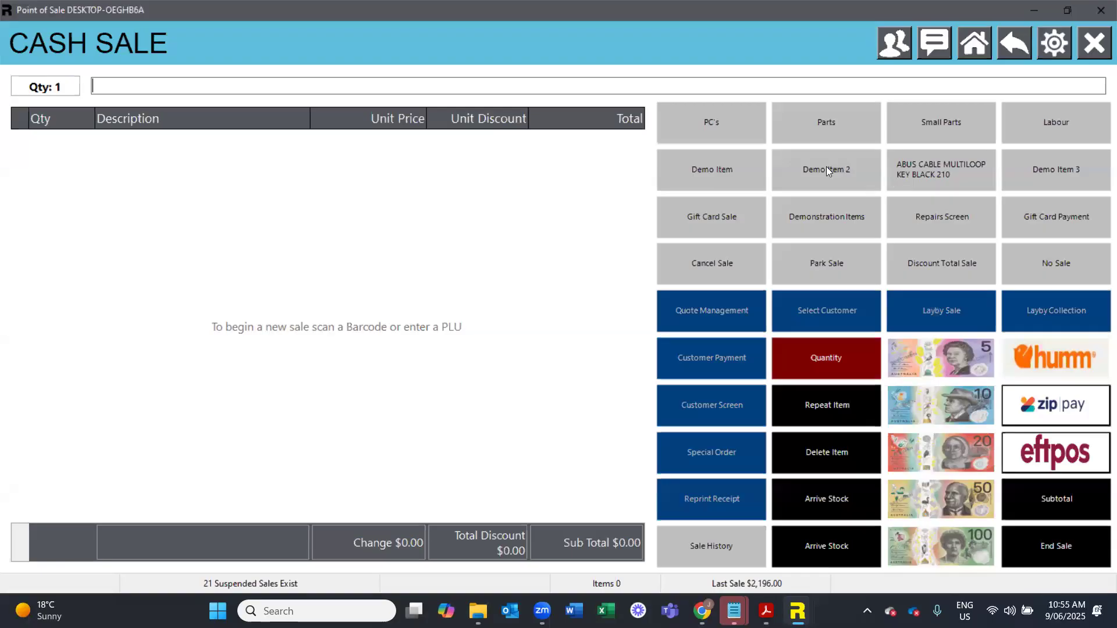
# - Add the Demo Item to a new sale and clear that sale
pyautogui.click(732, 169)
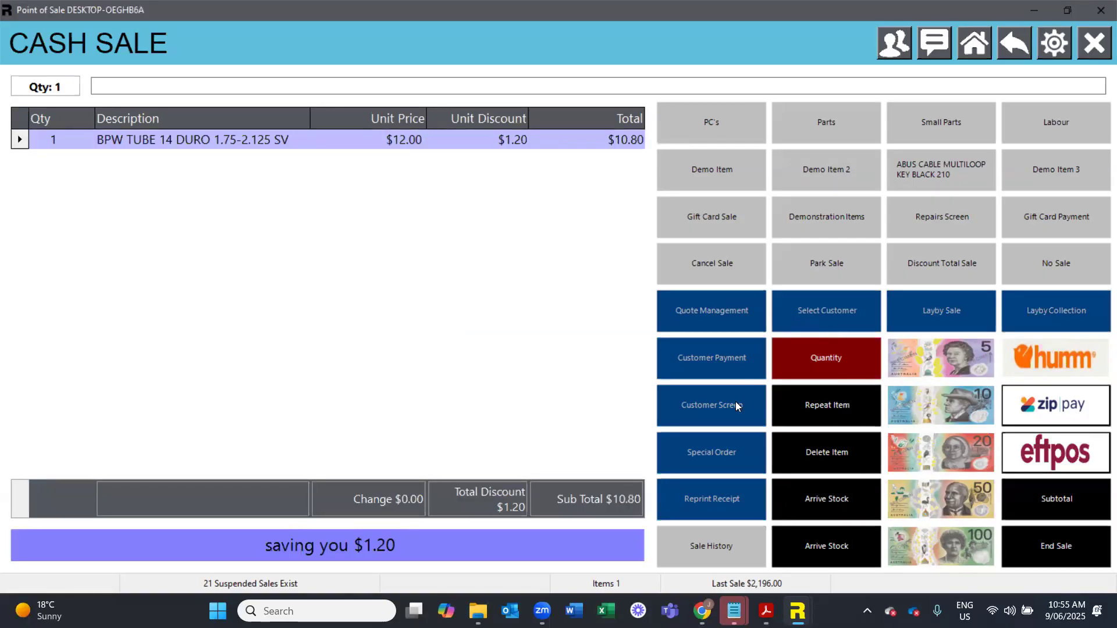
pyautogui.click(806, 263)
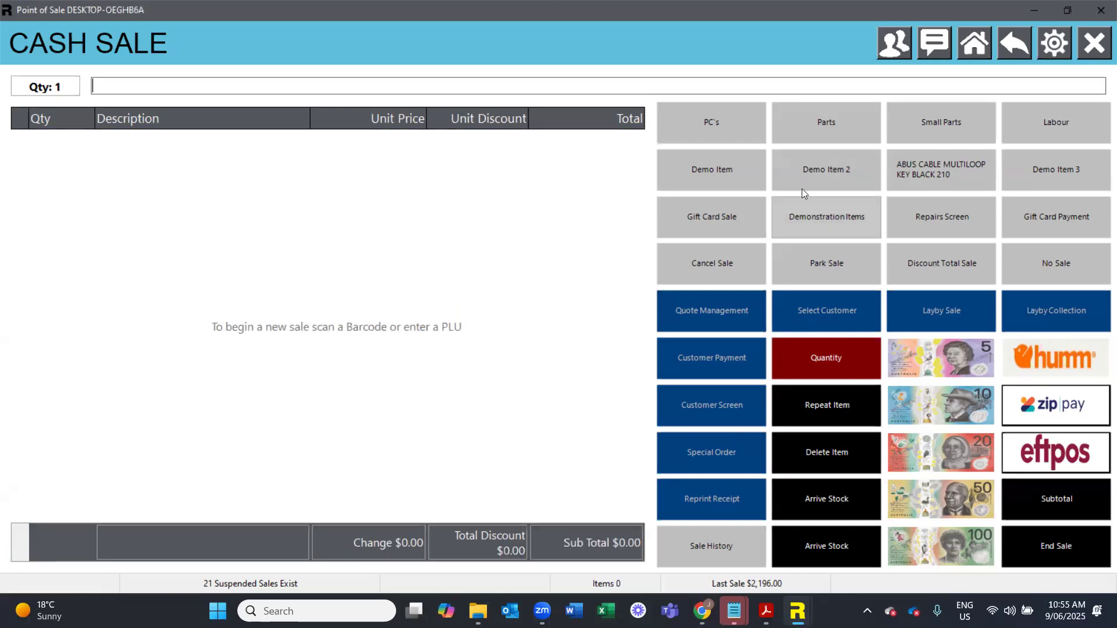
# - Sell one item with PLU LAPTOP, entering the password that allows negative stock and leaving its serial number unassigned
pyautogui.click(692, 121)
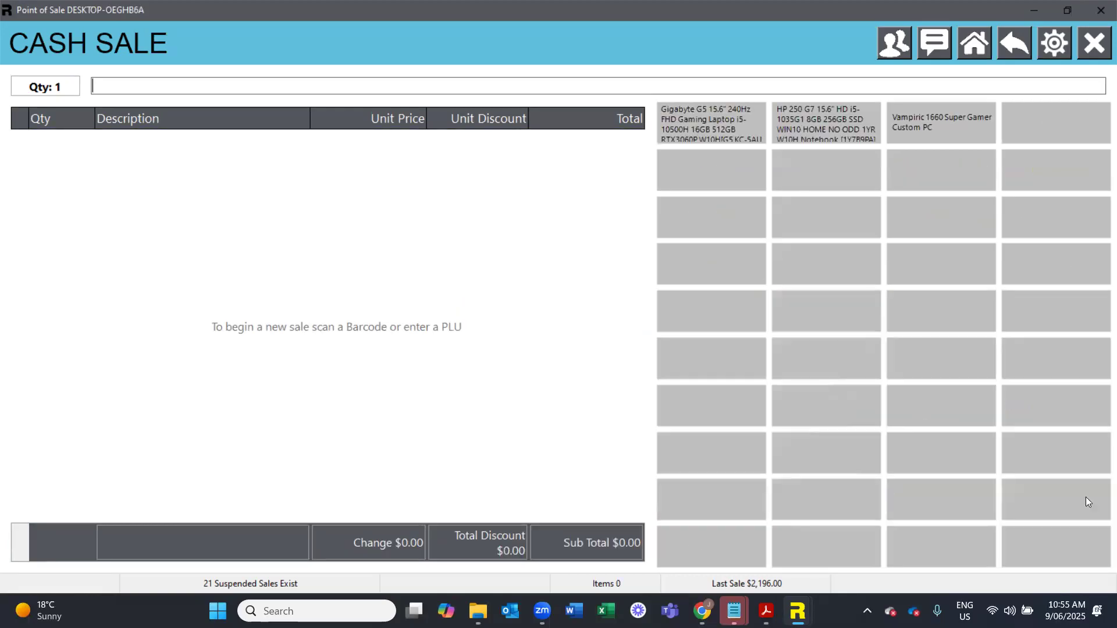
pyautogui.write('LAPTOP')
pyautogui.press('Return')
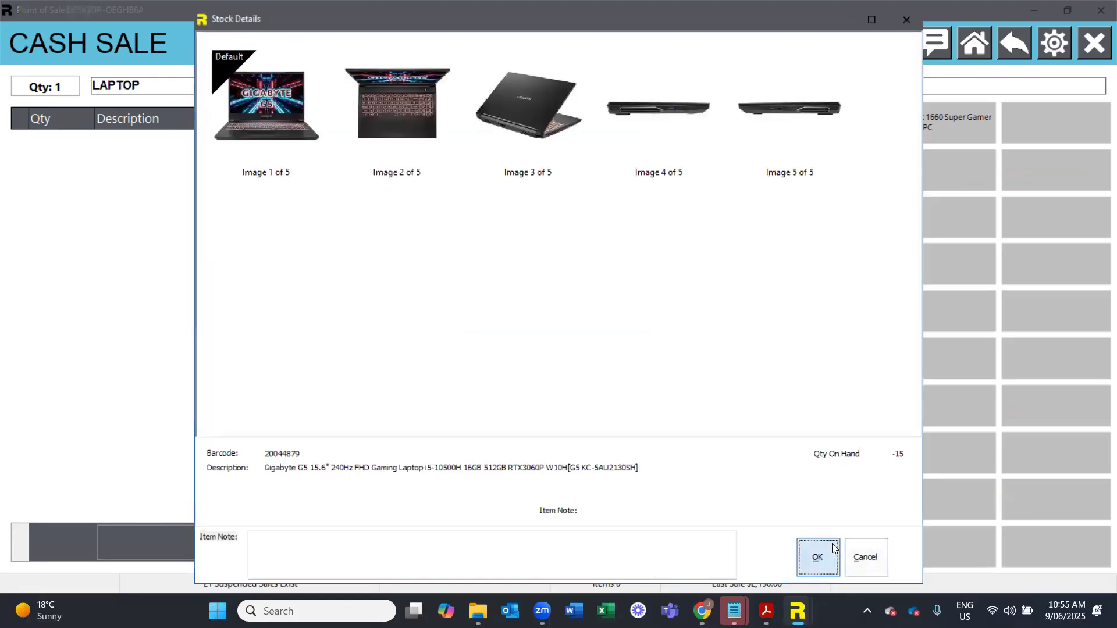
pyautogui.click(825, 553)
pyautogui.write('d')
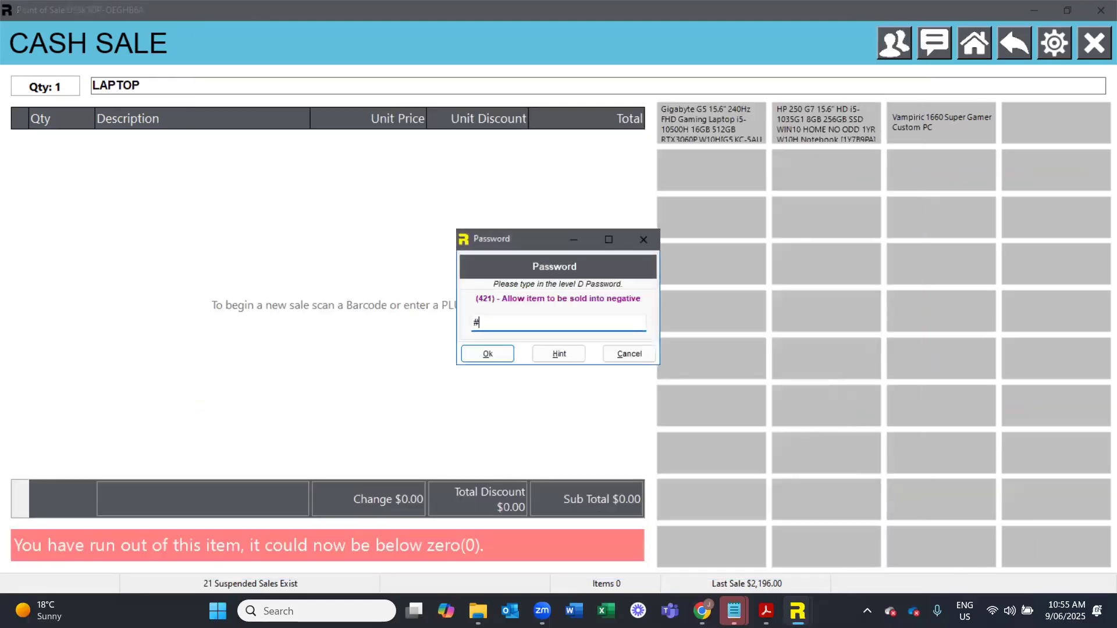
pyautogui.press('Return')
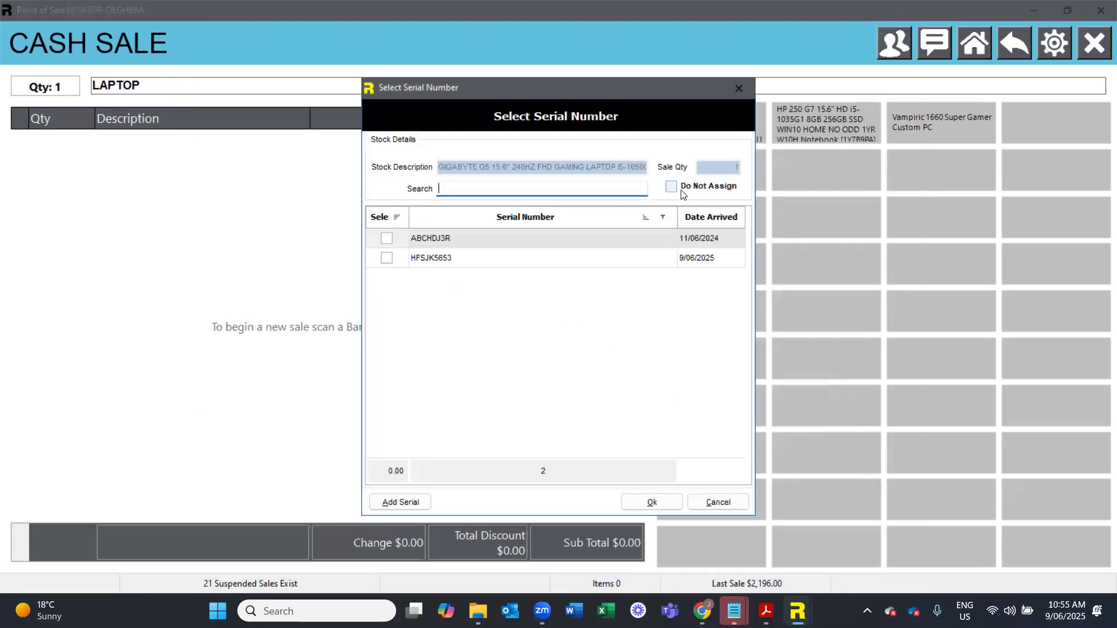
pyautogui.click(686, 186)
pyautogui.click(650, 500)
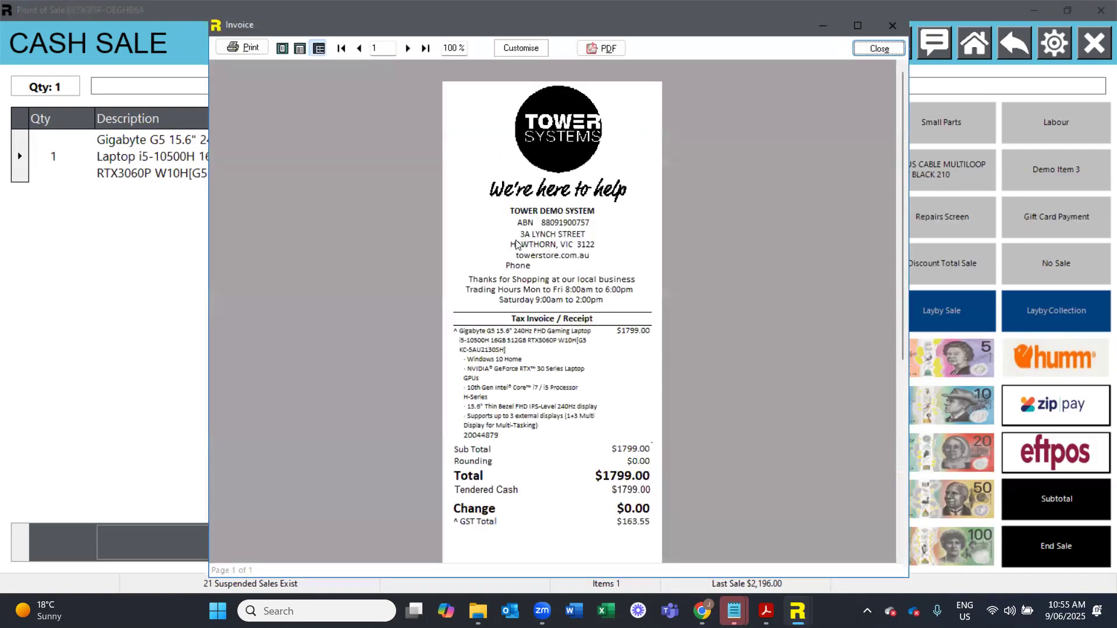
# - Examine the laptop's description and feature lines on the receipt preview at 150% zoom, and close the preview
pyautogui.moveTo(459, 49); pyautogui.dragTo(408, 38)
pyautogui.write('150')
pyautogui.press('Return')
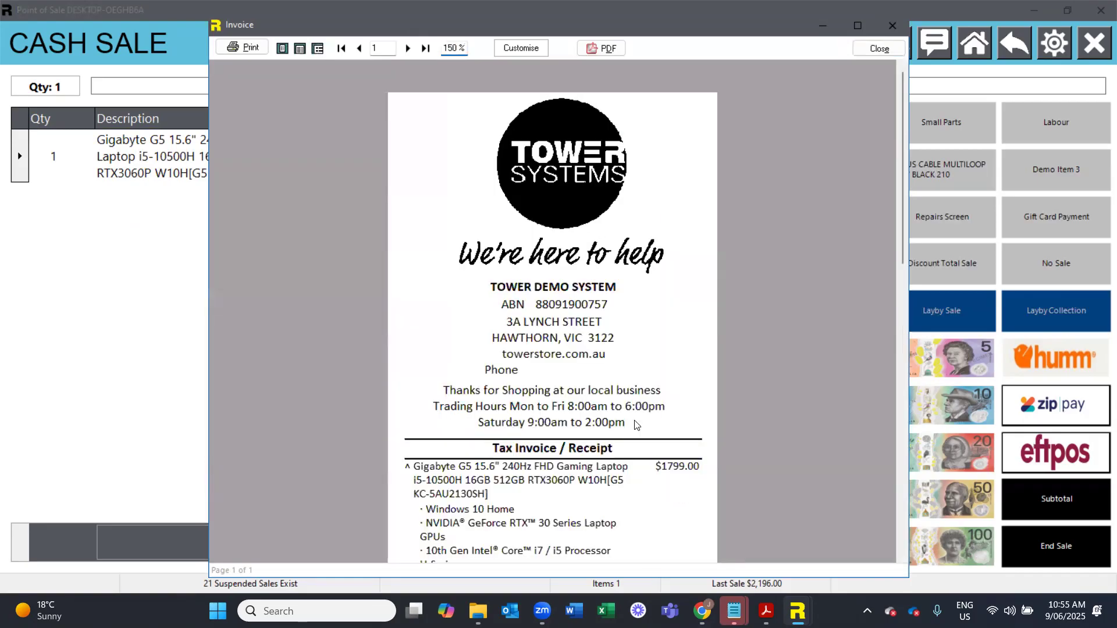
pyautogui.scroll(-2, 455, 382)
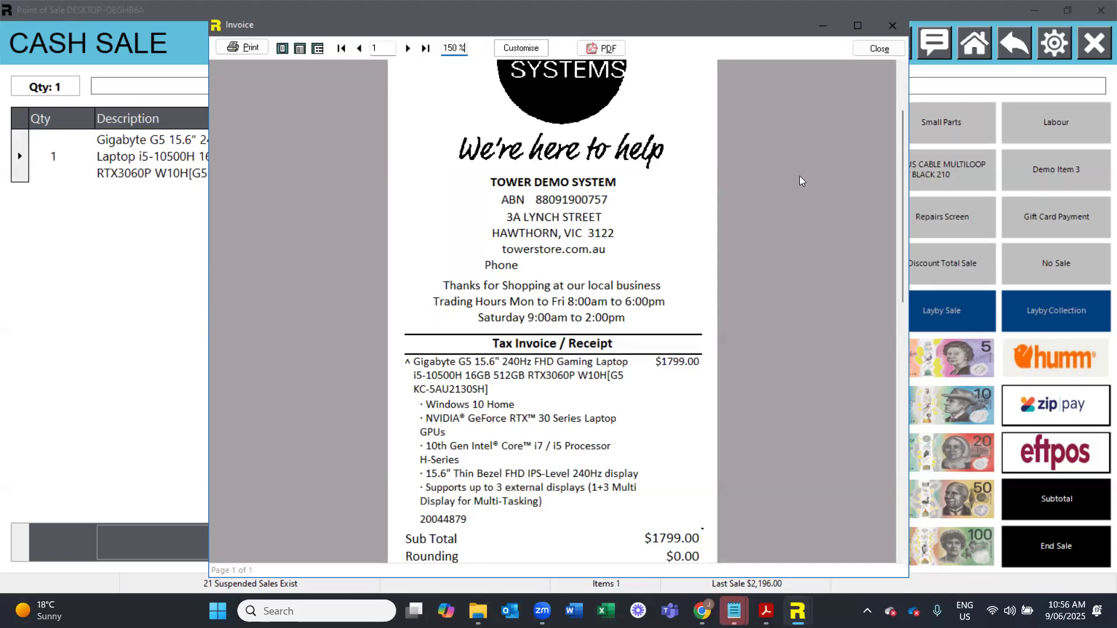
pyautogui.click(879, 49)
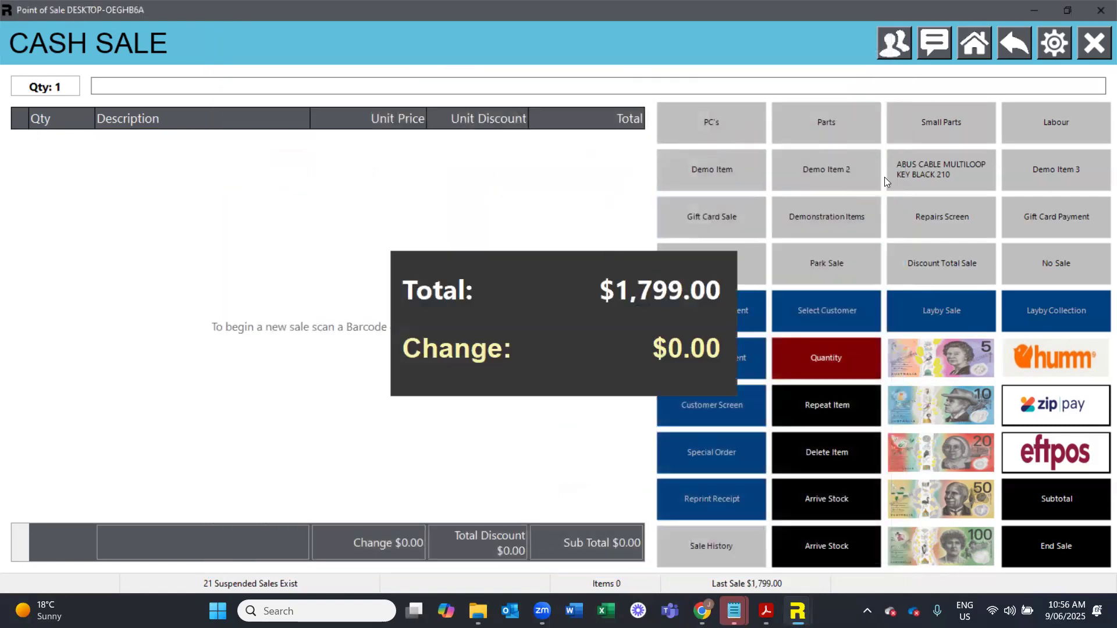
# - Add the Vampiric custom PC to a new sale and view its manufactured goods components from its stock record
pyautogui.click(842, 210)
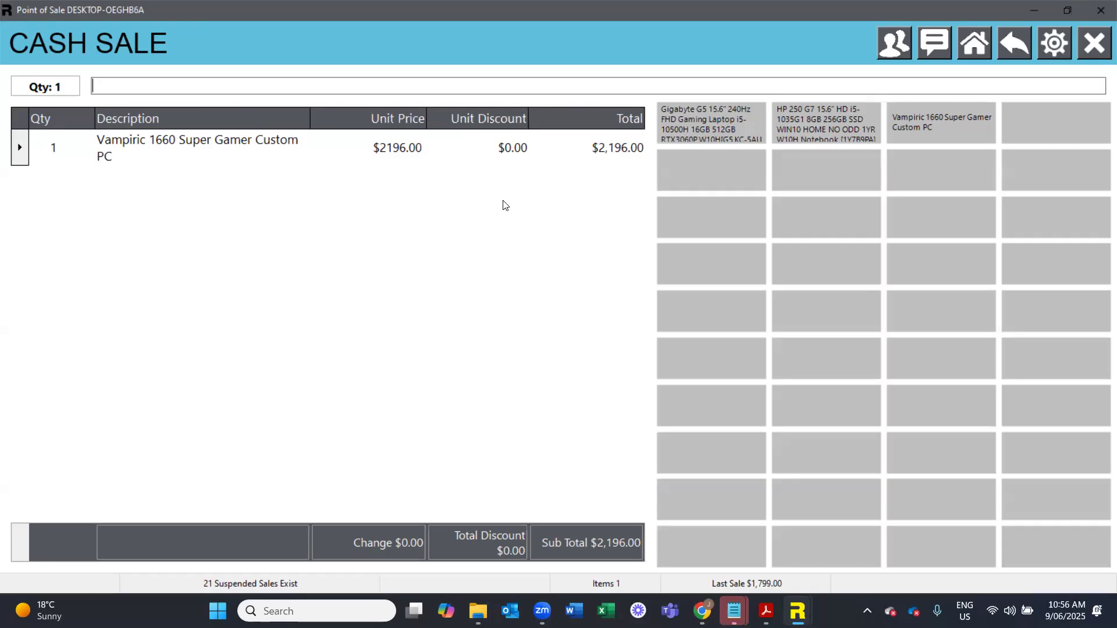
pyautogui.click(975, 47)
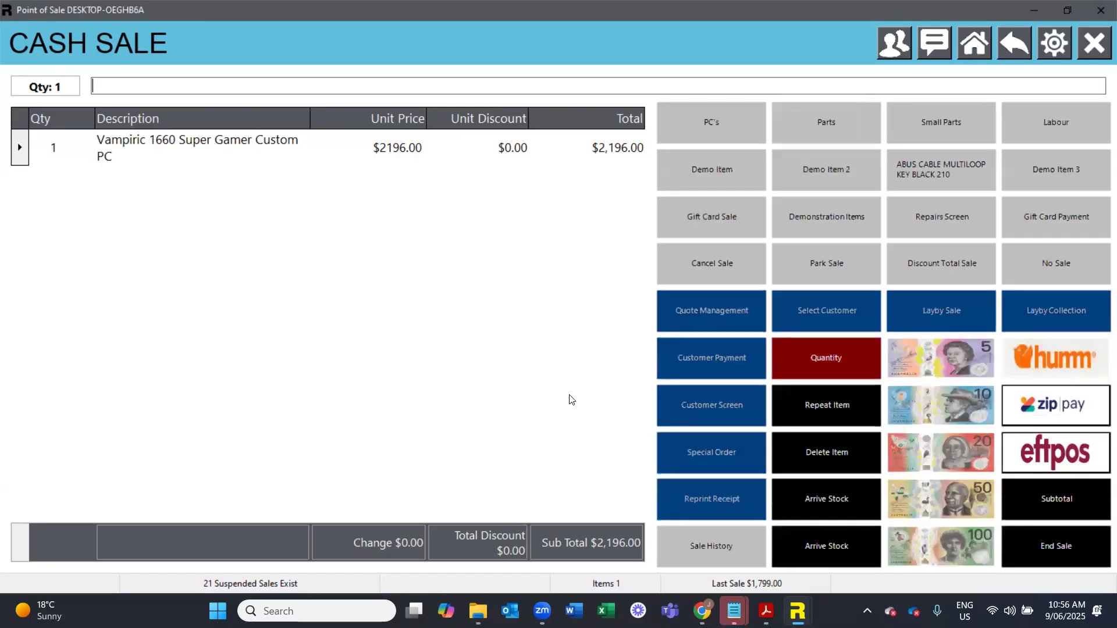
pyautogui.press('F5')
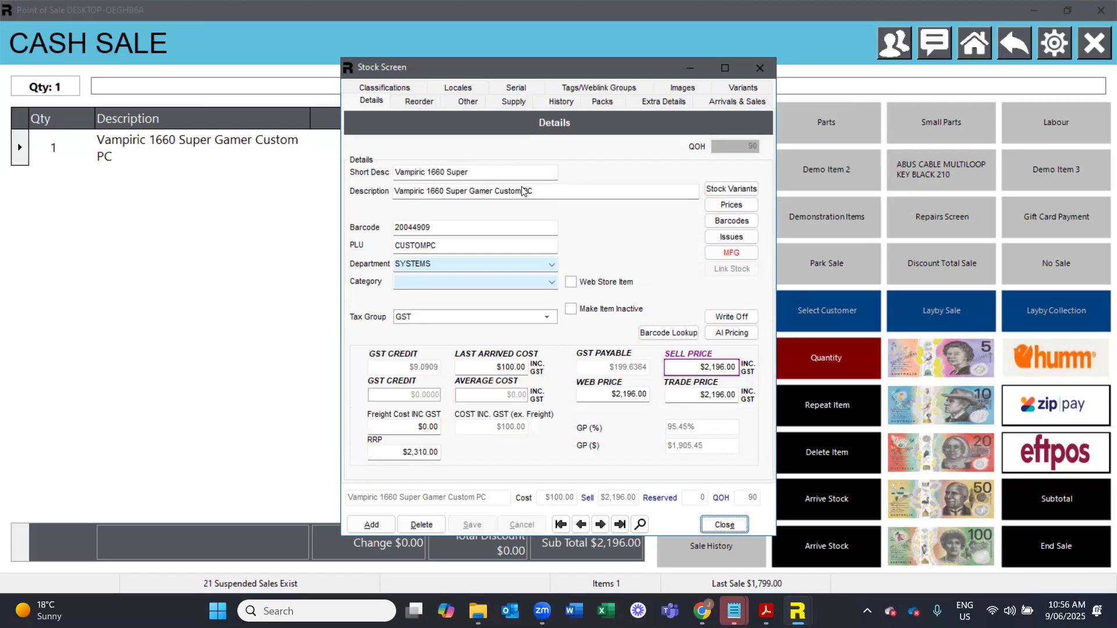
pyautogui.click(725, 256)
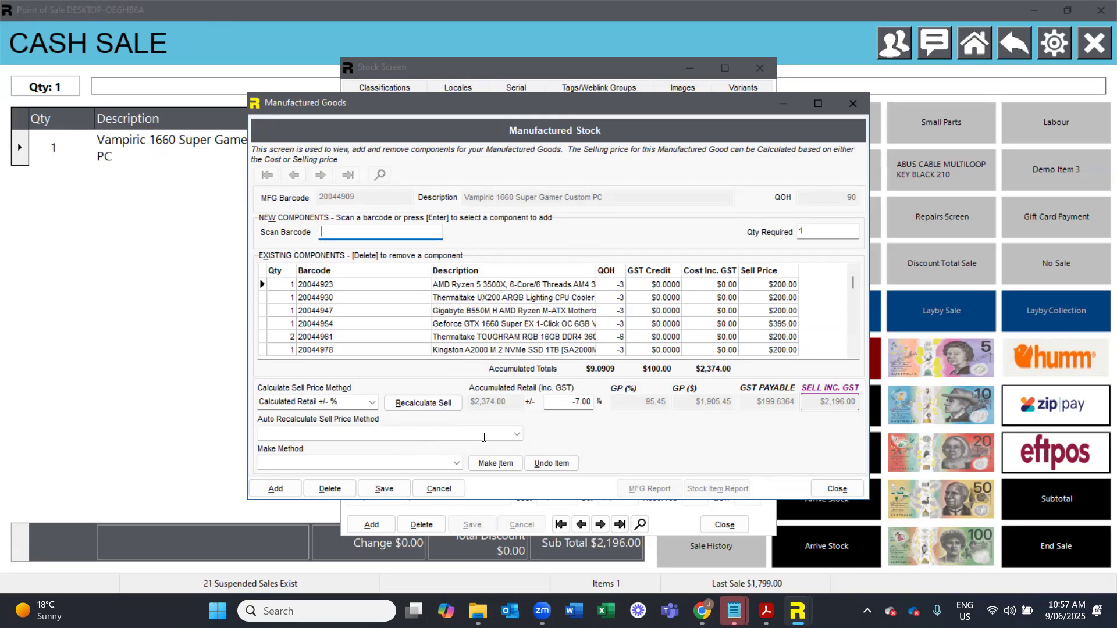
# - Review the auto recalculate sell price methods for the custom PC, discard the edit, and close the manufactured goods details
pyautogui.click(324, 438)
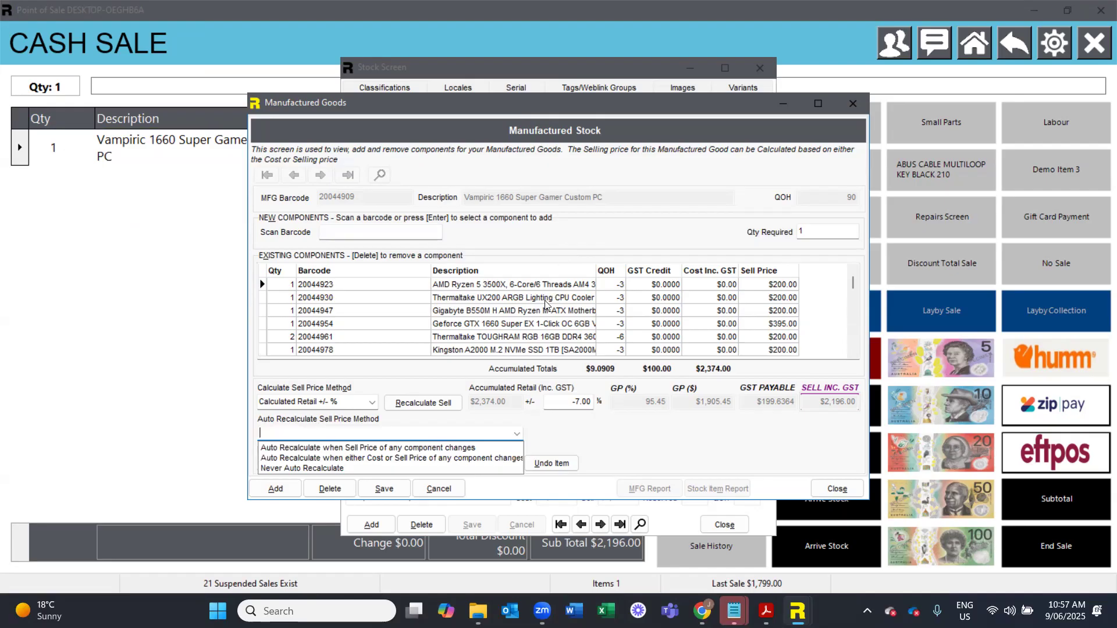
pyautogui.click(594, 462)
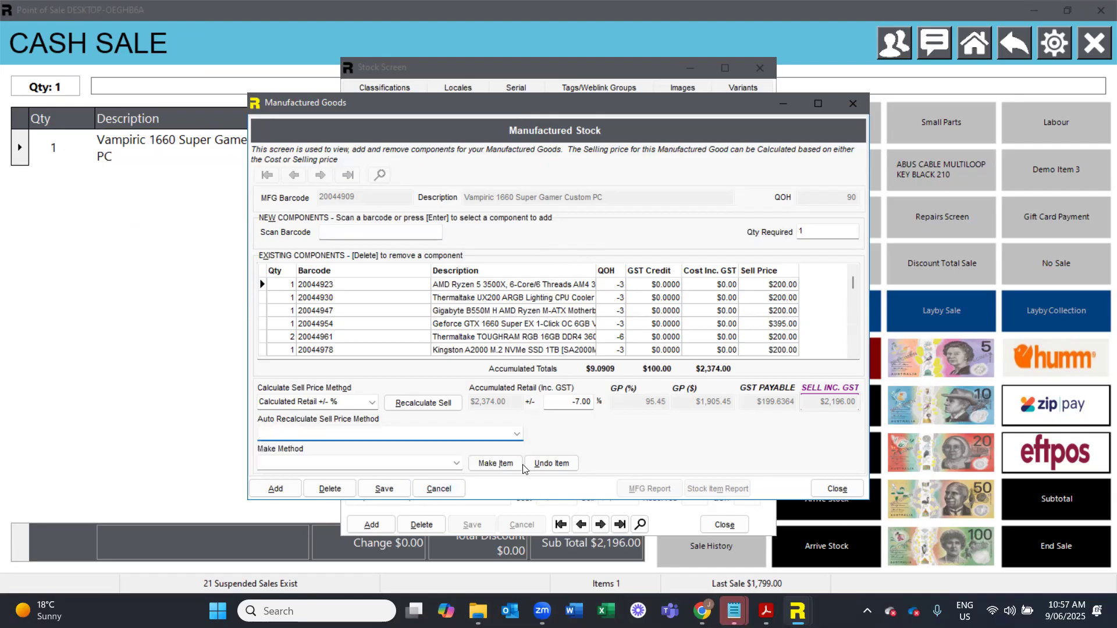
pyautogui.click(434, 491)
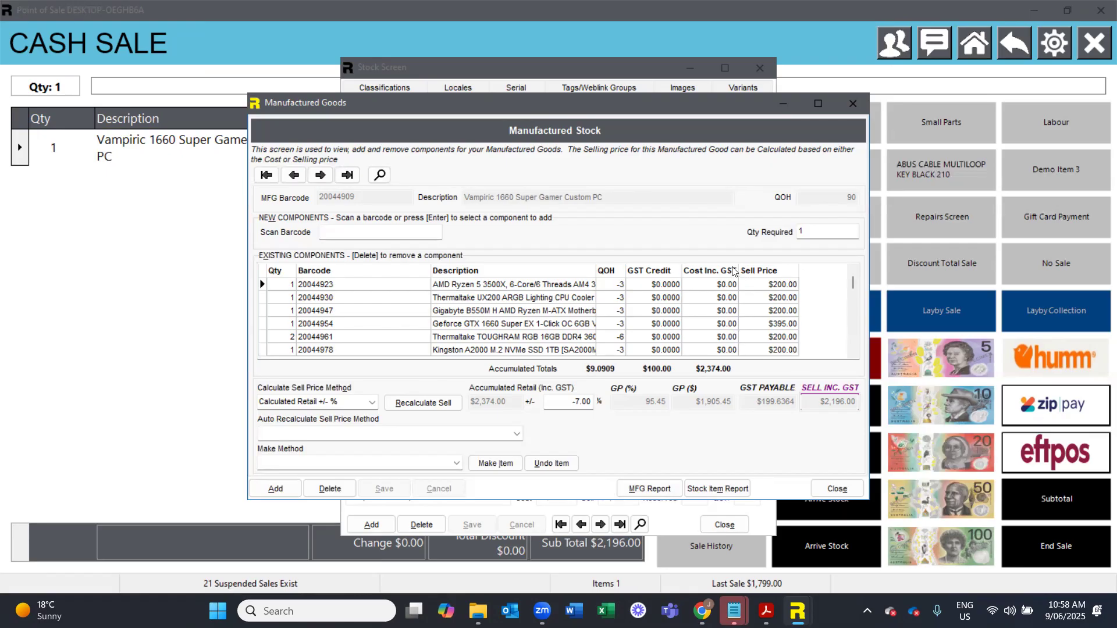
pyautogui.click(826, 488)
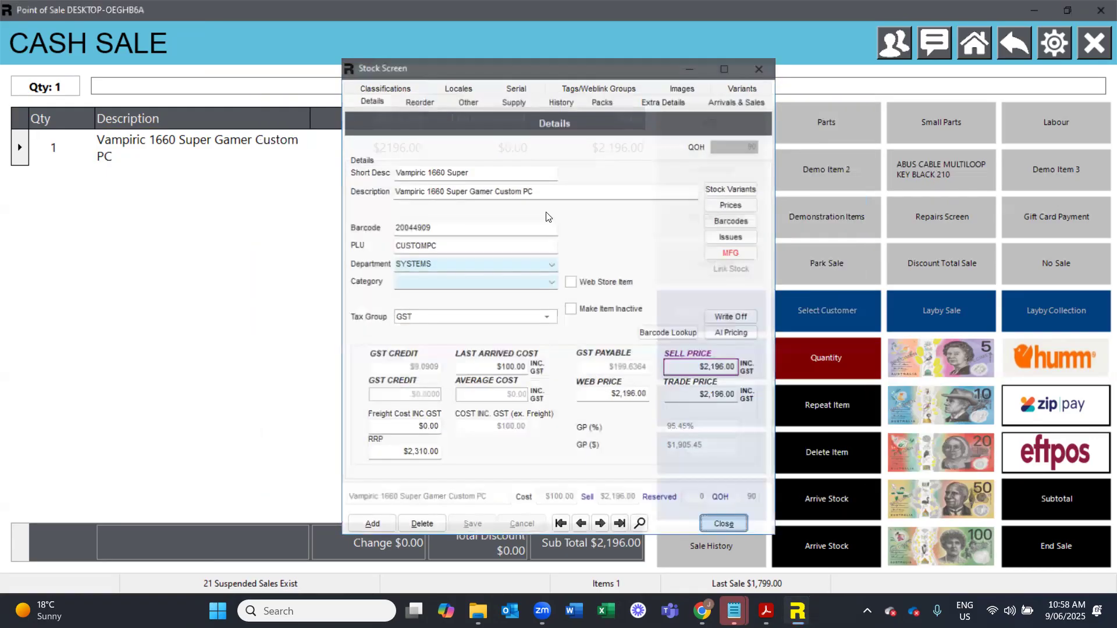
# - Cancel the custom PC sale and exit the point of sale to the main screen
pyautogui.click(733, 261)
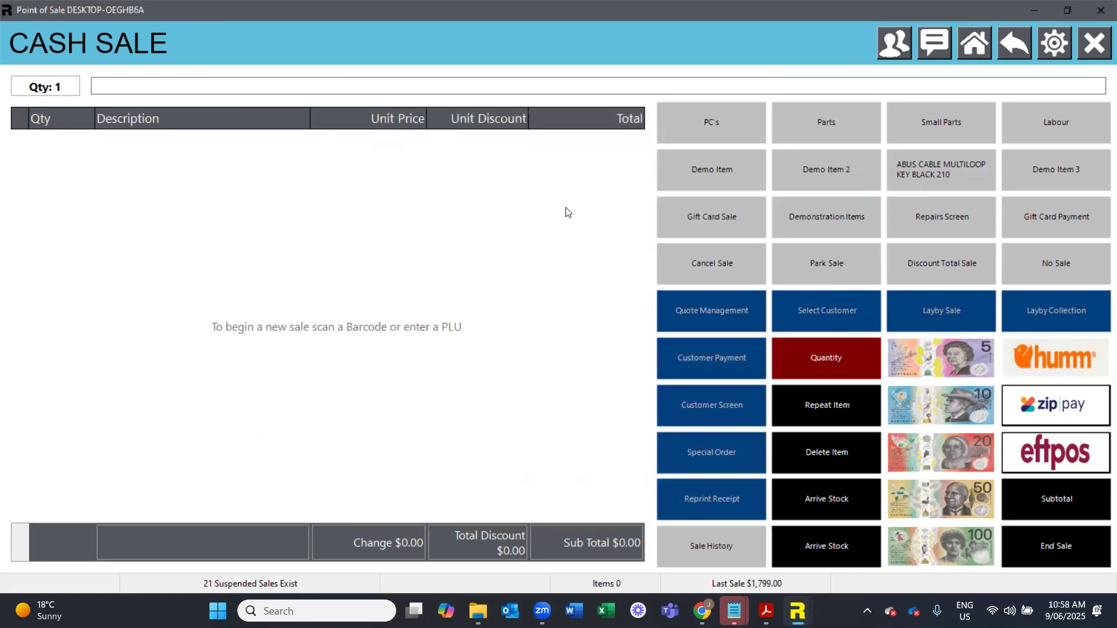
pyautogui.press('Escape')
pyautogui.press('Return')
# - View the Recurring Invoices screen and close it
pyautogui.click(150, 24)
pyautogui.click(149, 23)
pyautogui.click(184, 25)
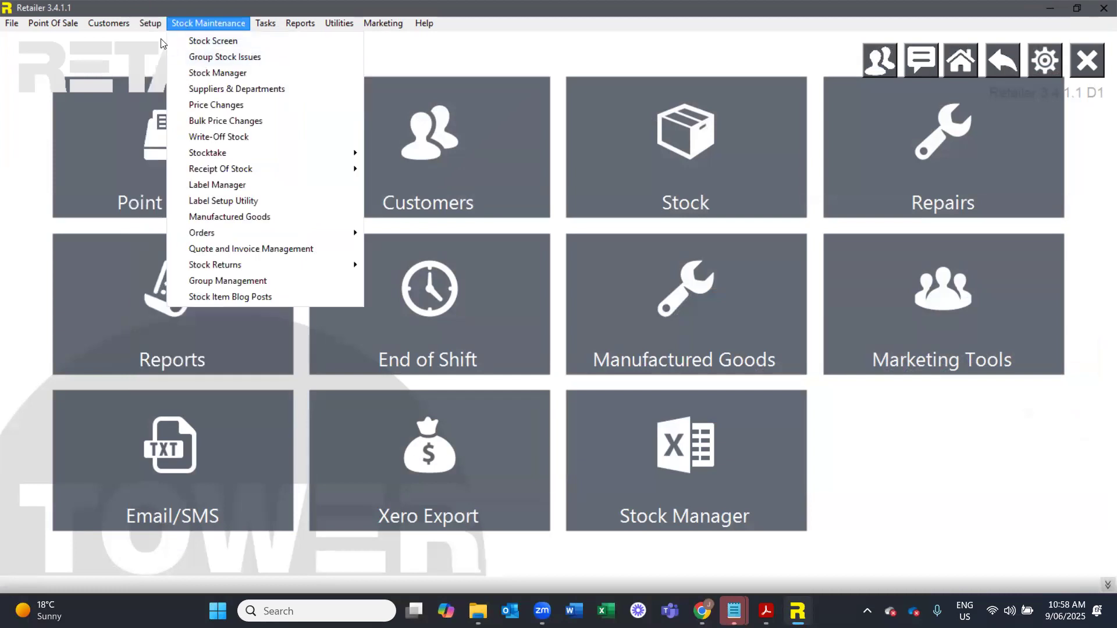
pyautogui.moveTo(160, 29)
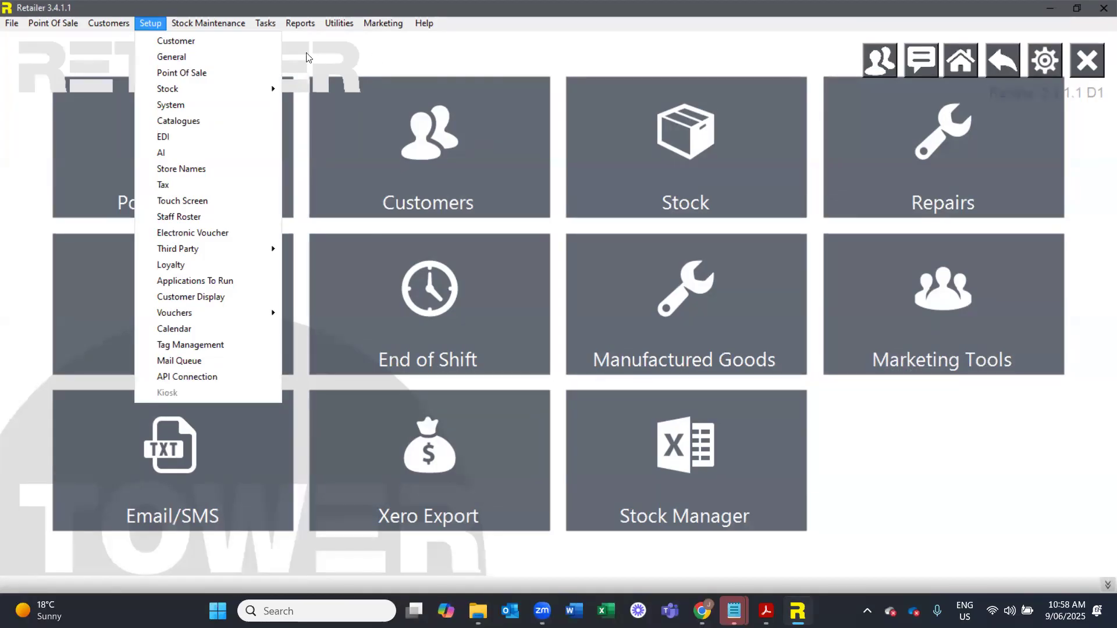
pyautogui.moveTo(123, 24)
pyautogui.click(150, 156)
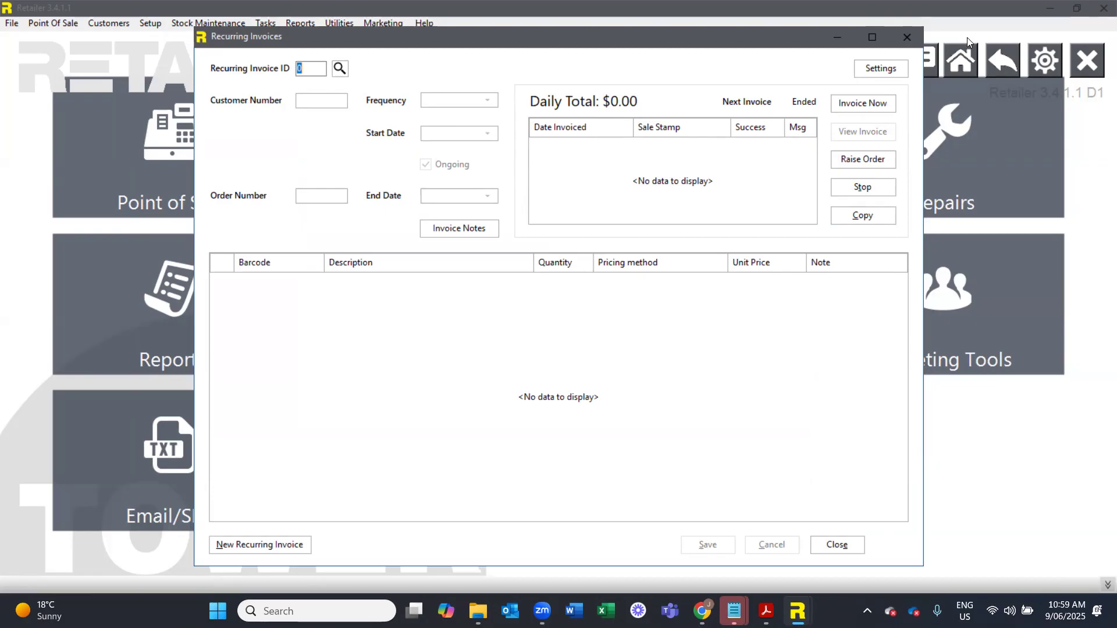
pyautogui.click(906, 38)
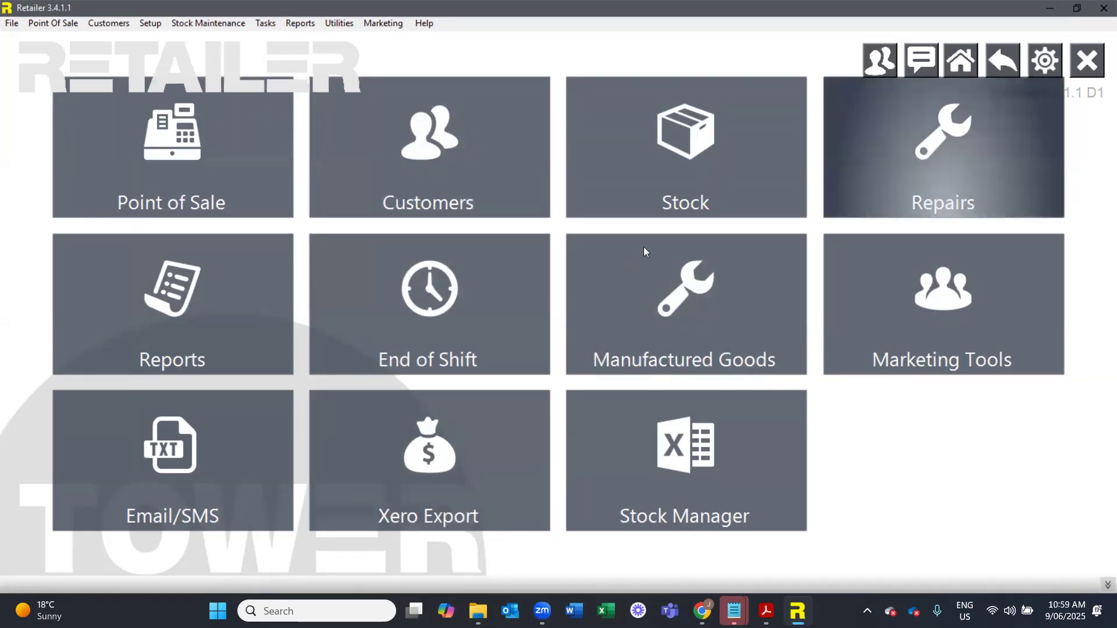
# - Start a new repair in the Repairs screen and set its item type to NOTEBOOK
pyautogui.click(874, 115)
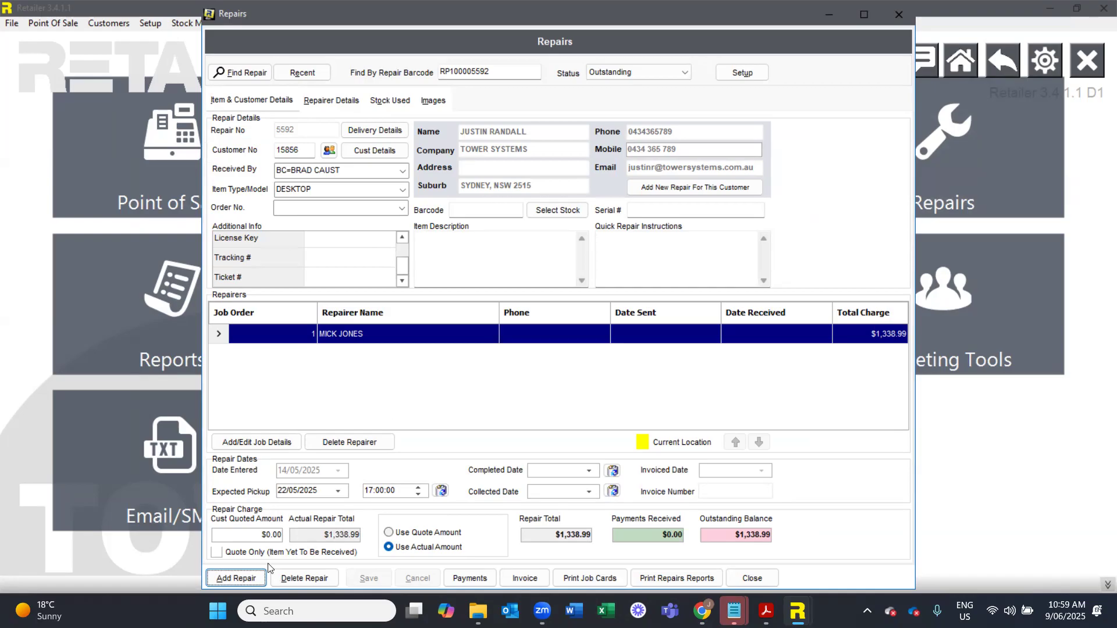
pyautogui.click(237, 578)
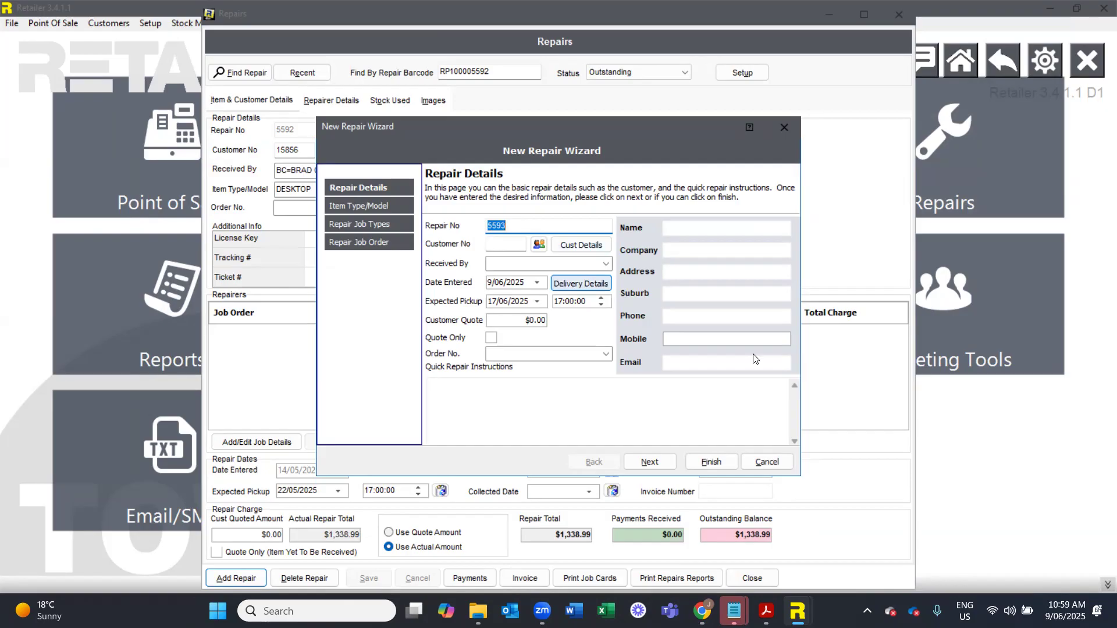
pyautogui.click(649, 462)
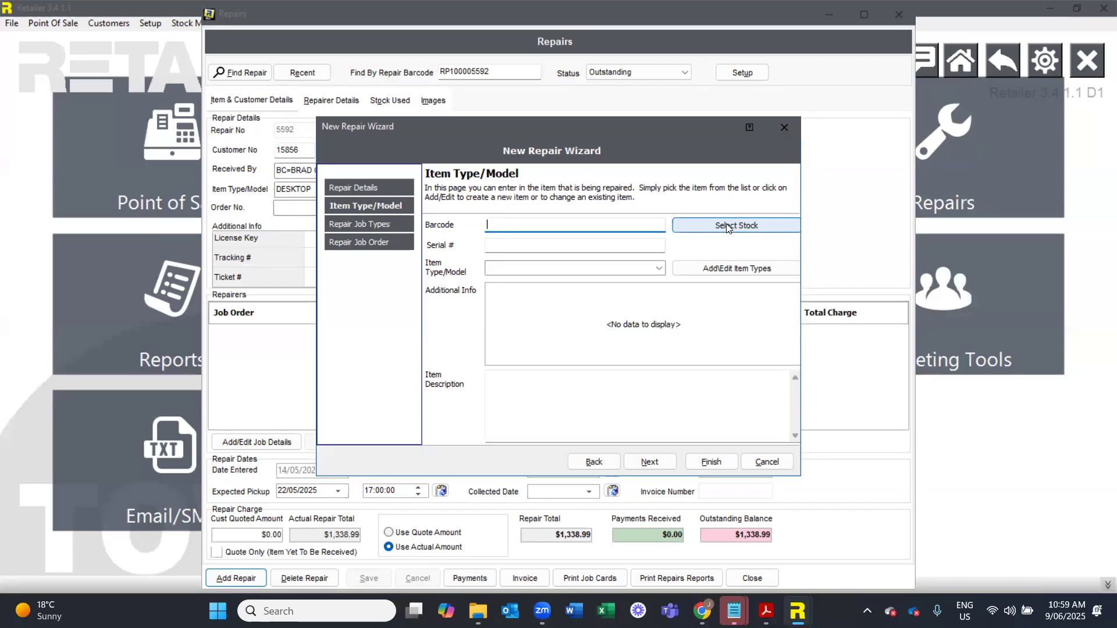
pyautogui.click(661, 265)
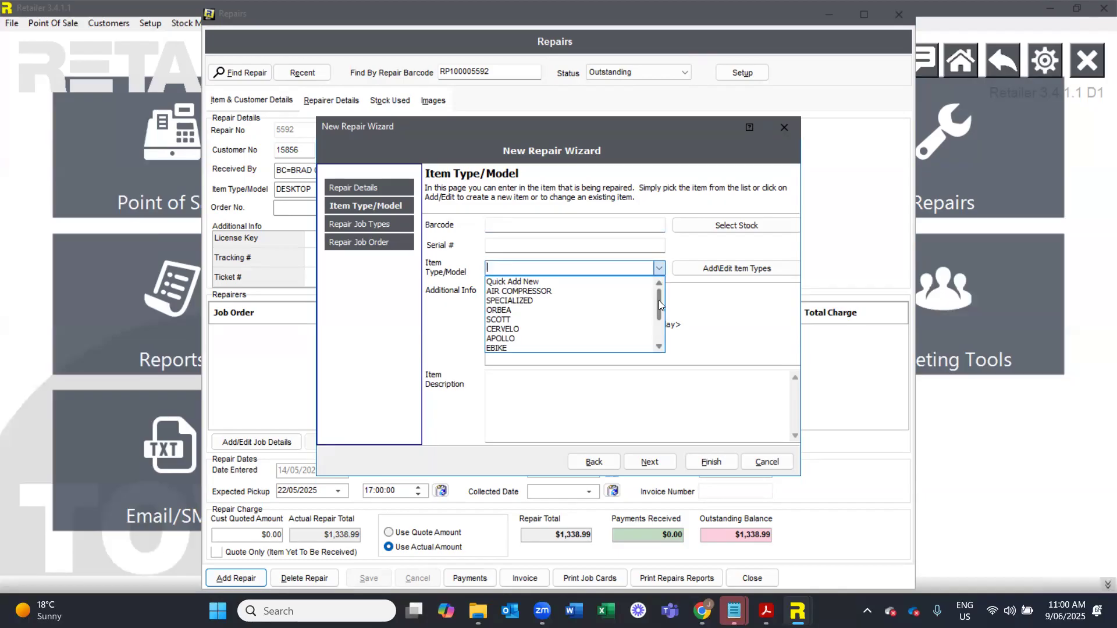
pyautogui.moveTo(658, 300); pyautogui.dragTo(506, 327)
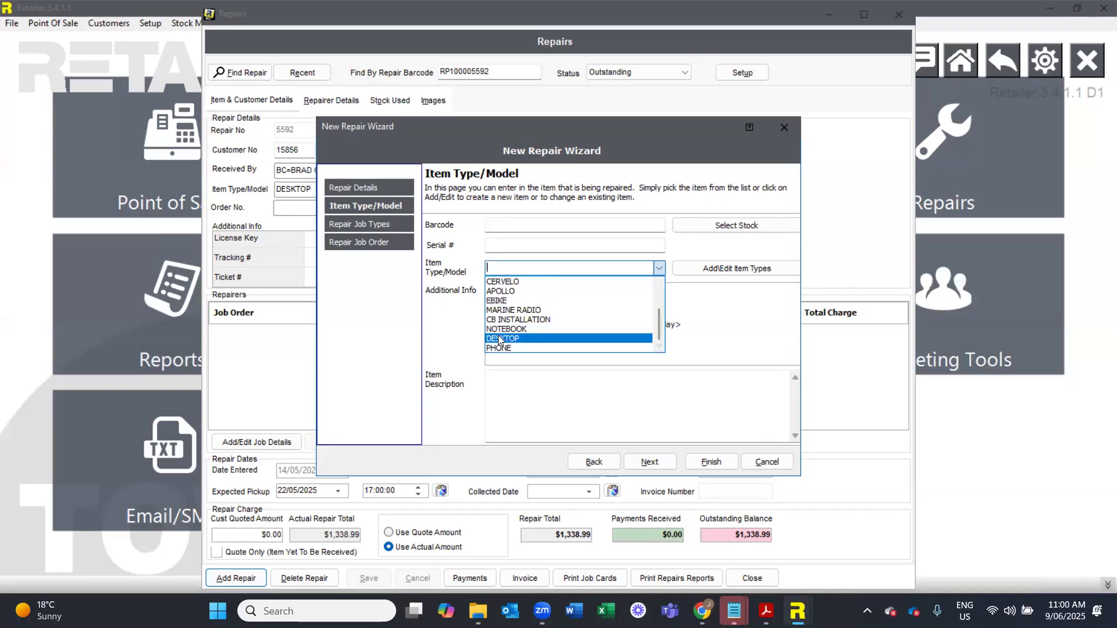
pyautogui.click(506, 329)
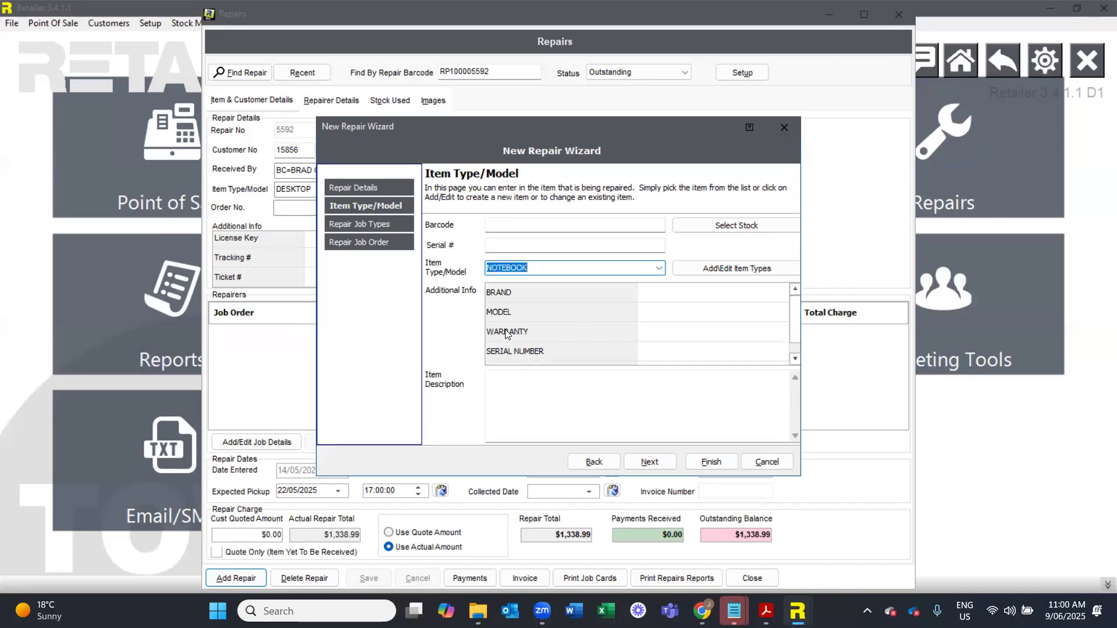
# - Review the brand options and the other additional info fields for the notebook repair
pyautogui.click(748, 300)
pyautogui.click(774, 295)
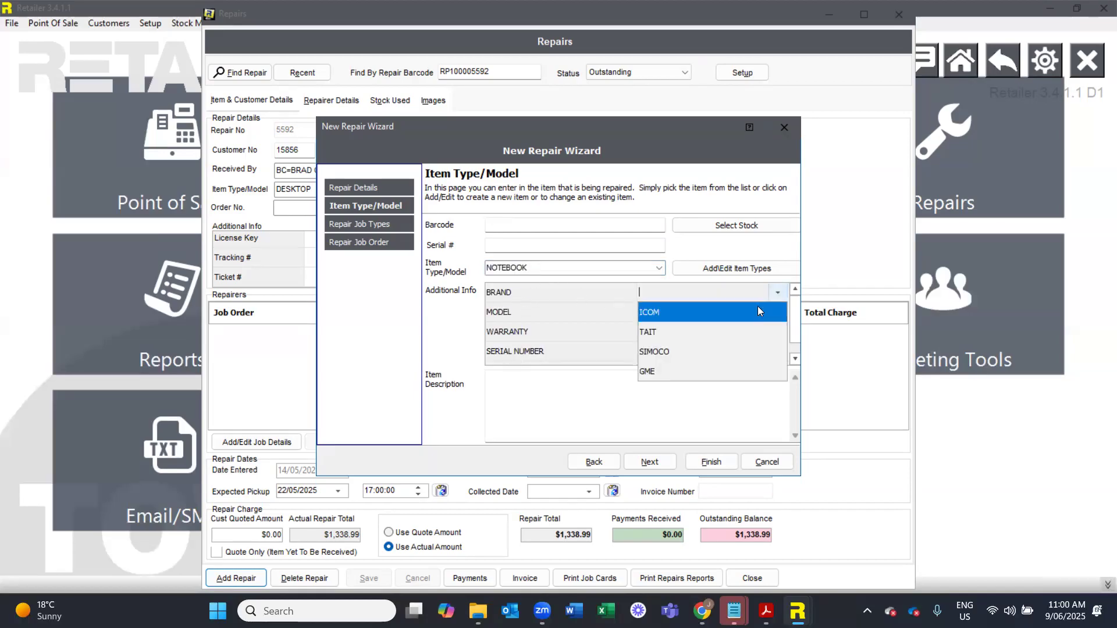
pyautogui.click(616, 323)
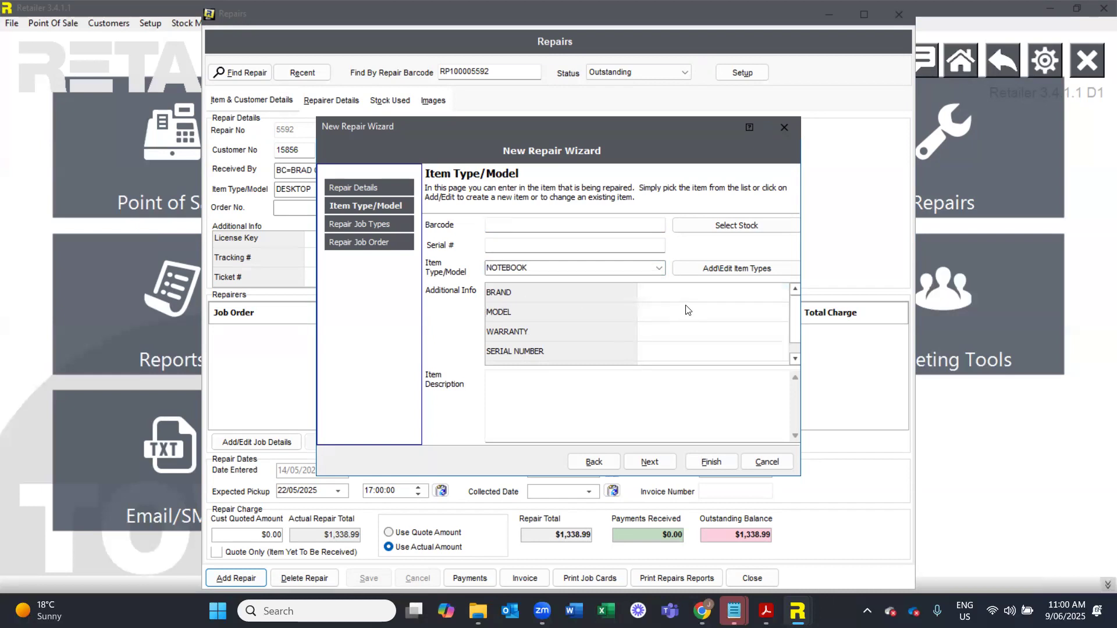
pyautogui.click(682, 312)
pyautogui.scroll(-1, 798, 323)
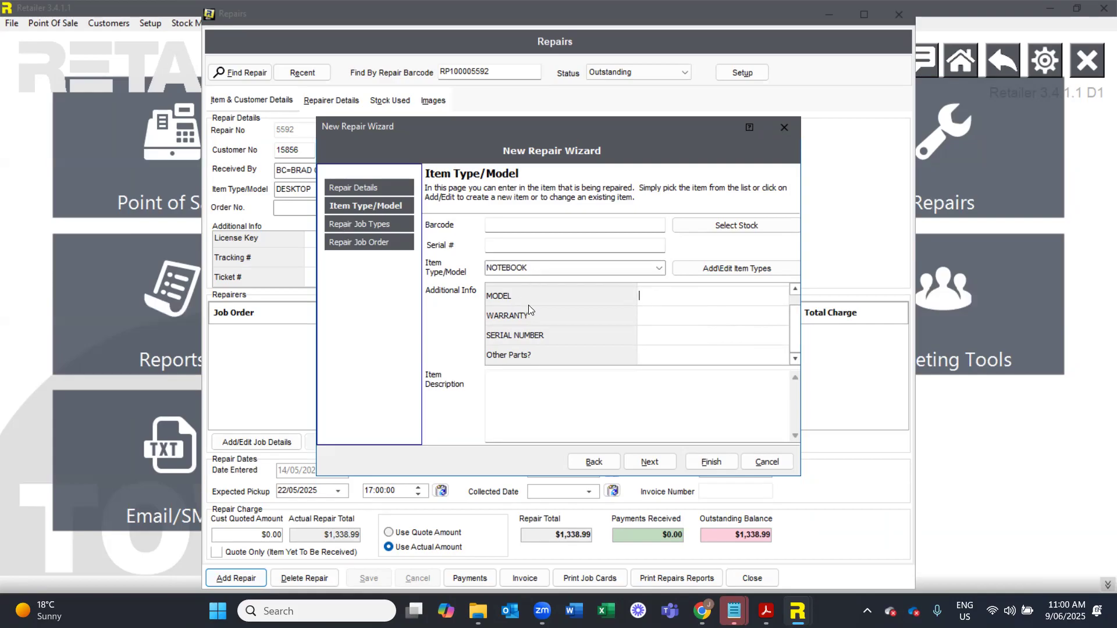
# - Add the 10 Point Health Check repair type to the new notebook repair
pyautogui.click(648, 459)
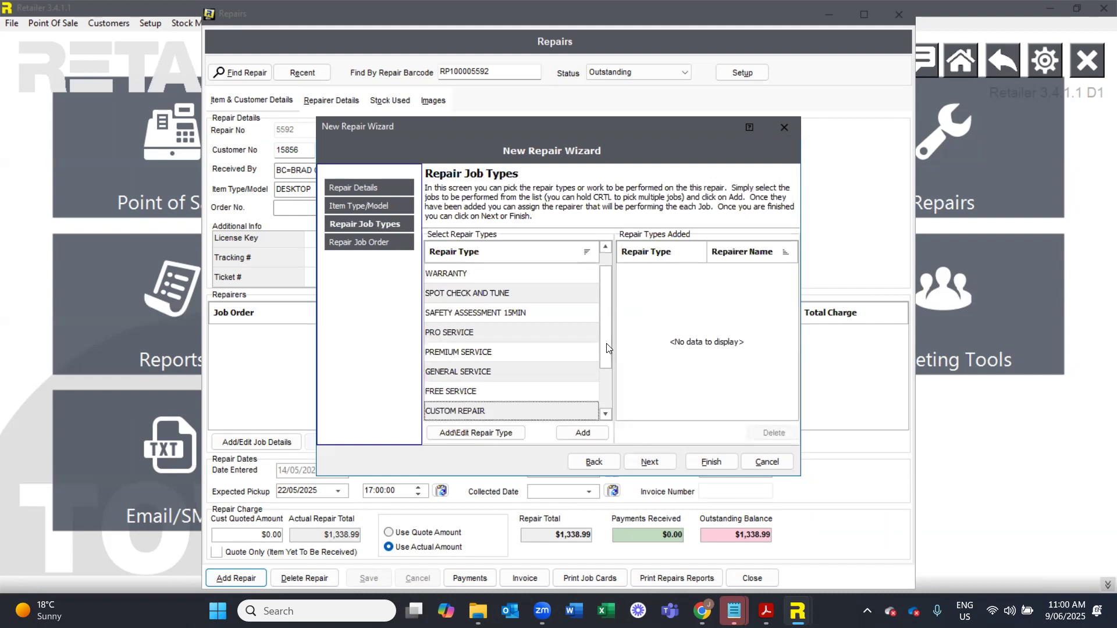
pyautogui.moveTo(604, 317); pyautogui.dragTo(605, 341)
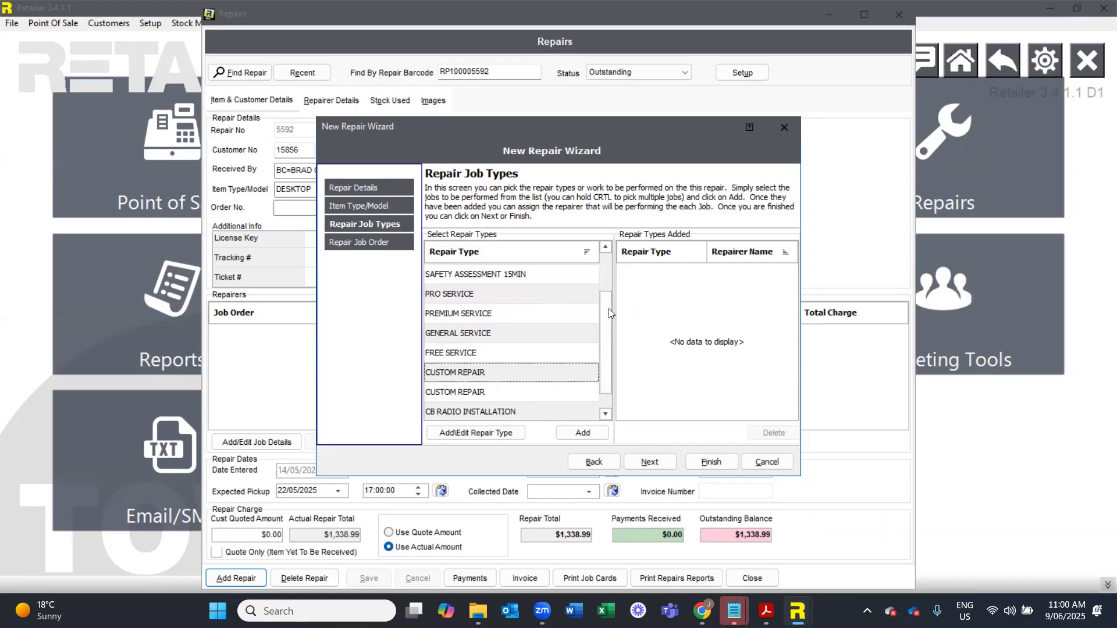
pyautogui.moveTo(608, 308); pyautogui.dragTo(600, 363)
pyautogui.doubleClick(480, 411)
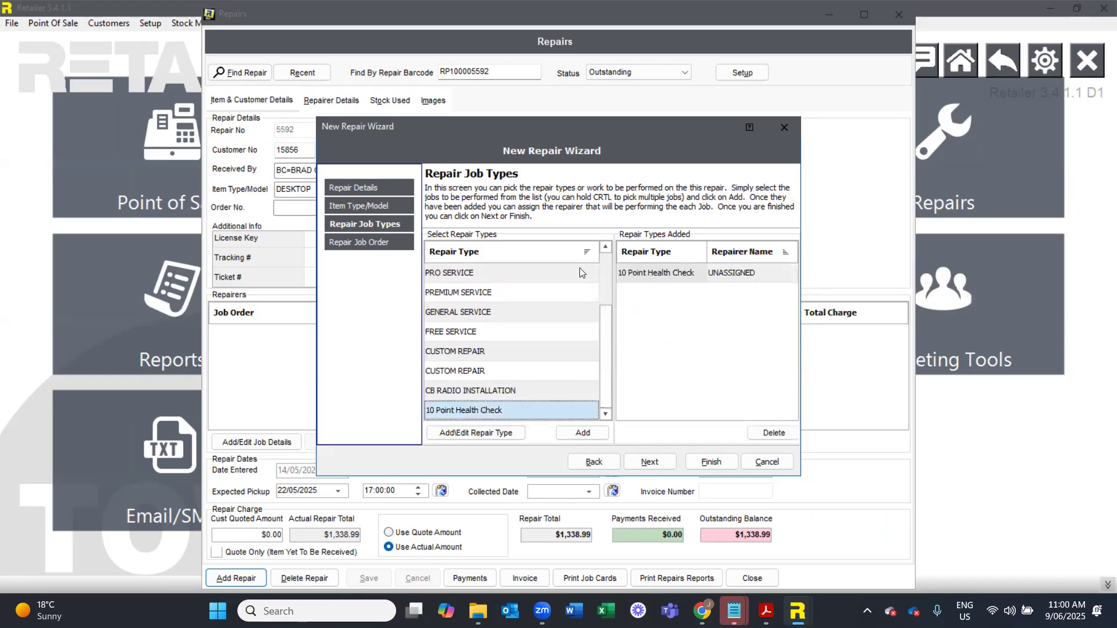
# - Complete the new repair wizard from the job order page and assign the highlighted Mountain Designs customer
pyautogui.click(643, 464)
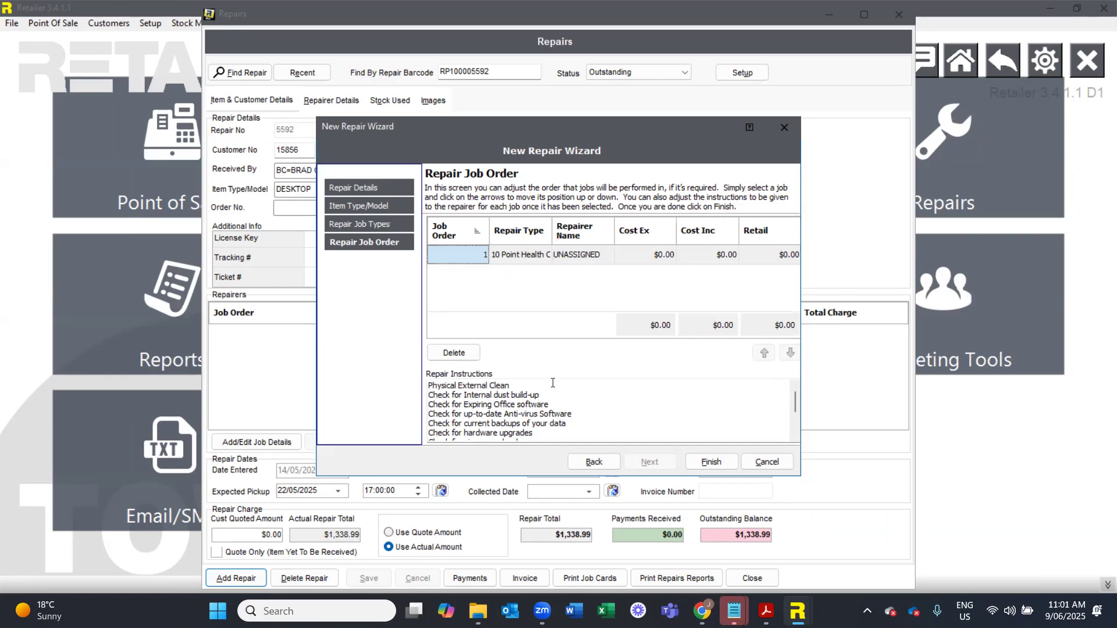
pyautogui.click(710, 459)
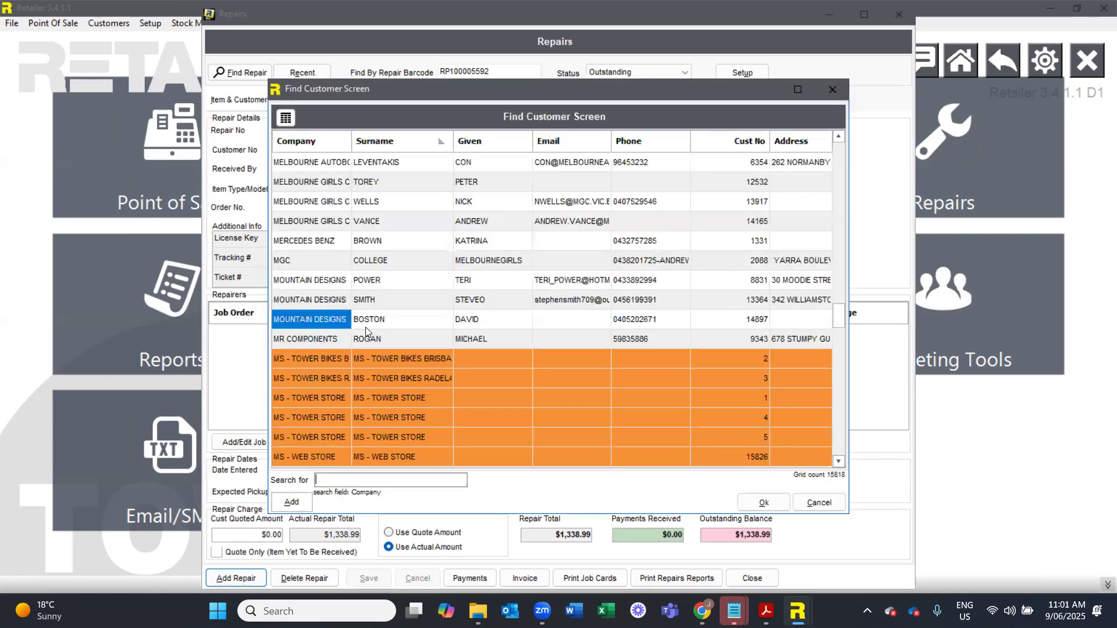
pyautogui.doubleClick(365, 327)
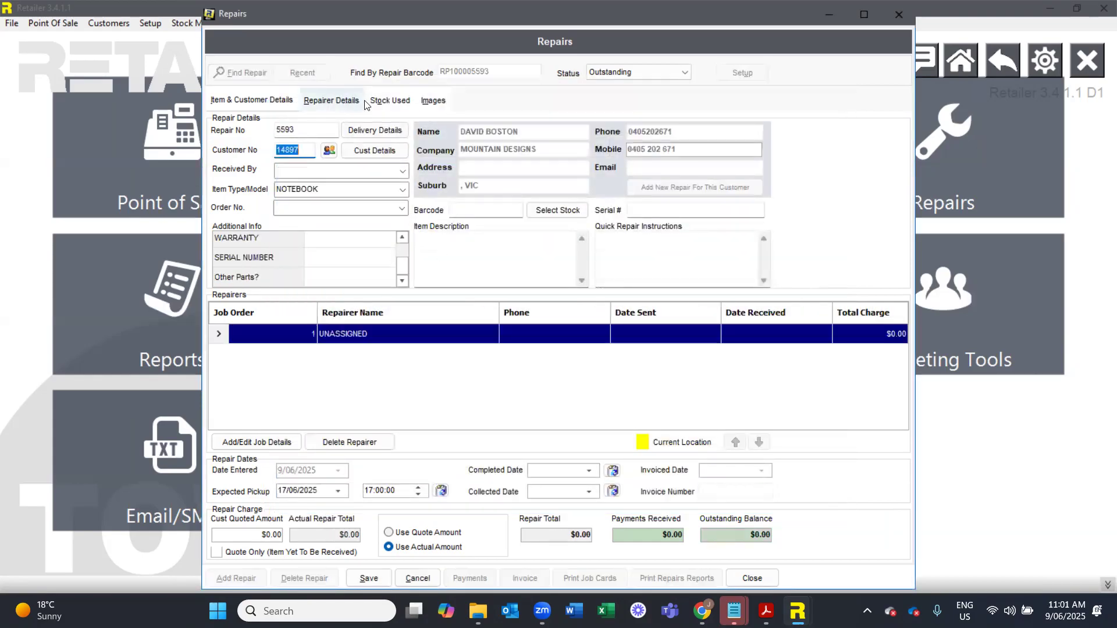
# - Add the stock item GIRO AEON BLK/RED L with quantity 5 to the repairer details of the repair
pyautogui.click(331, 100)
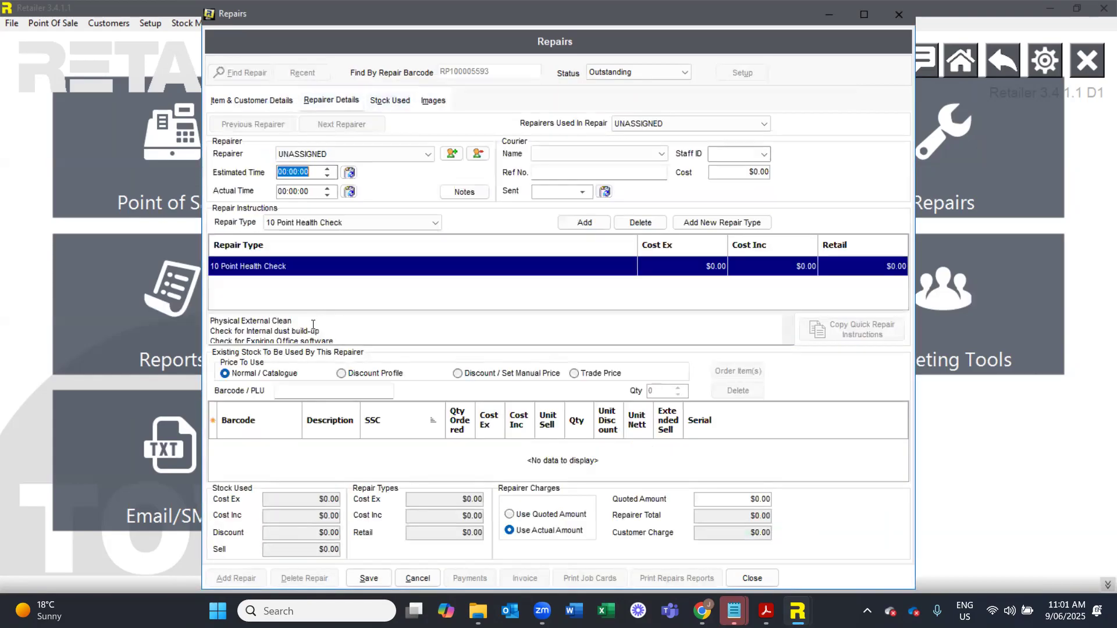
pyautogui.click(285, 392)
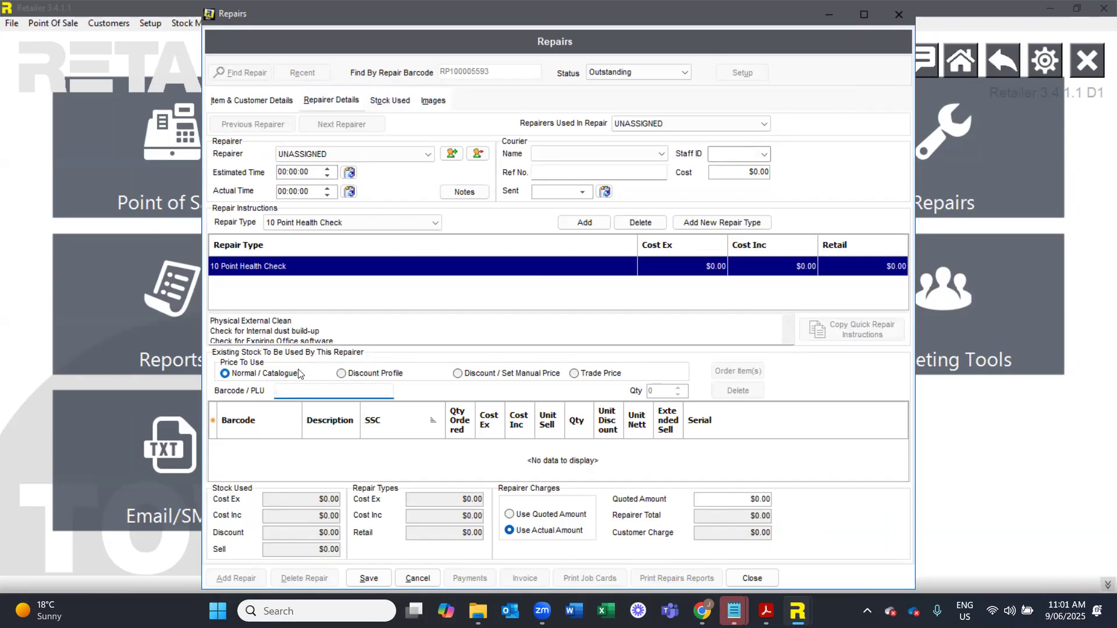
pyautogui.press('Return')
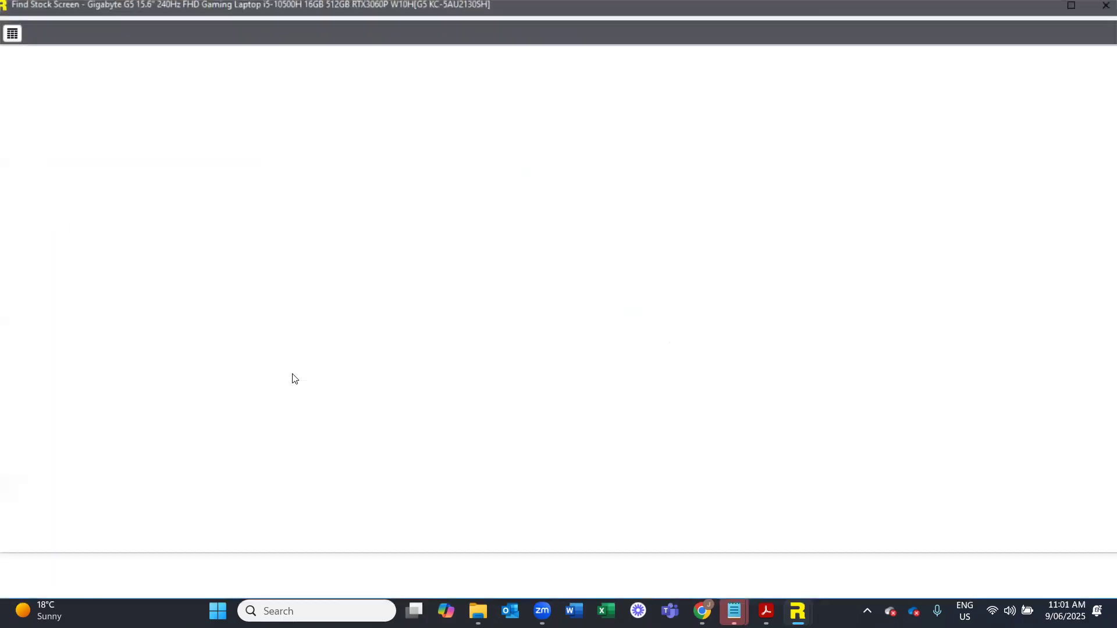
pyautogui.press('Down')
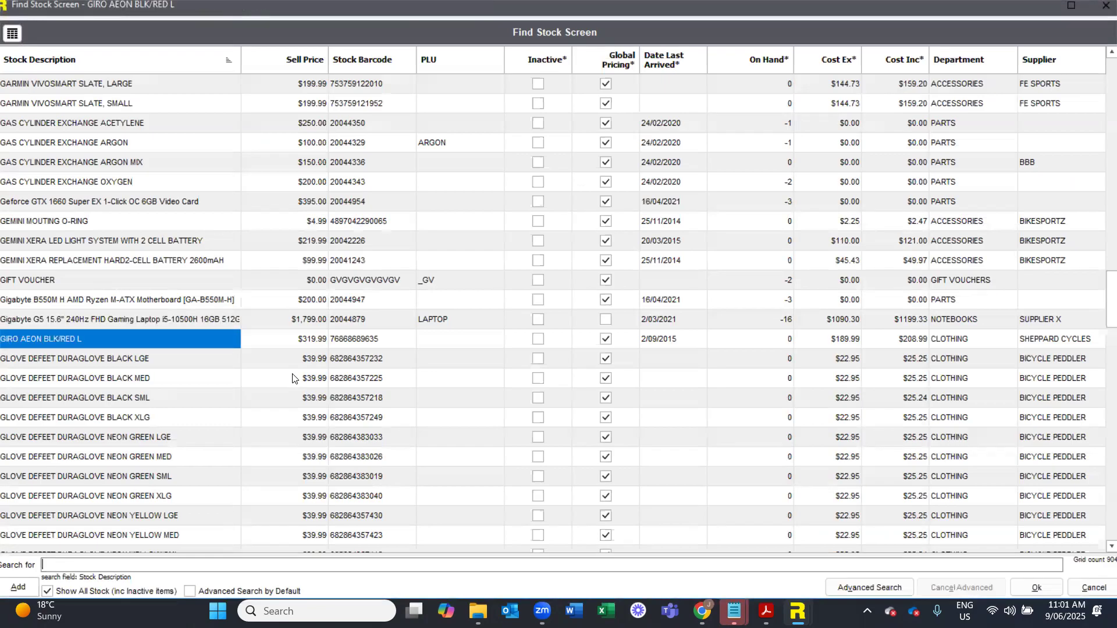
pyautogui.press('Return')
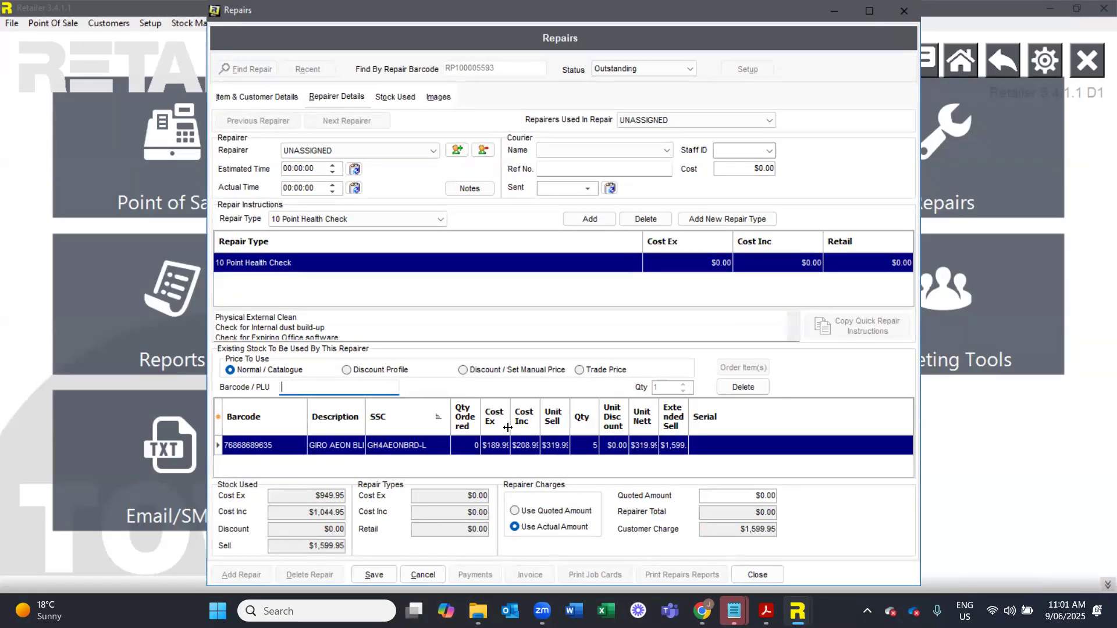
# - Try to save the repair, and close the Repairs screen discarding its unsaved changes
pyautogui.click(373, 575)
pyautogui.click(559, 330)
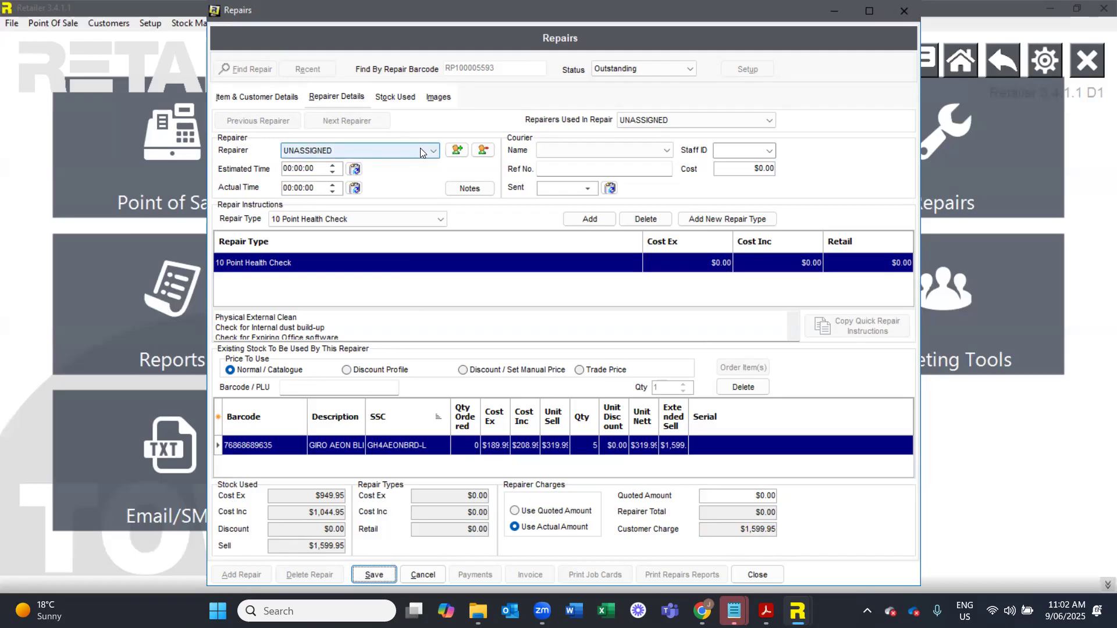
pyautogui.click(902, 14)
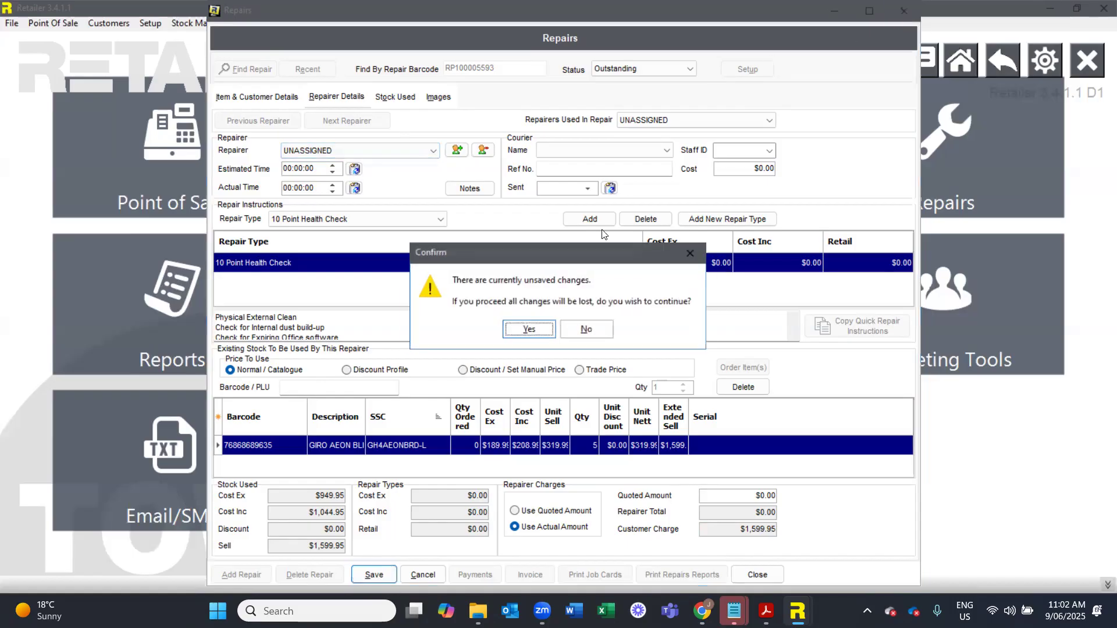
pyautogui.click(530, 326)
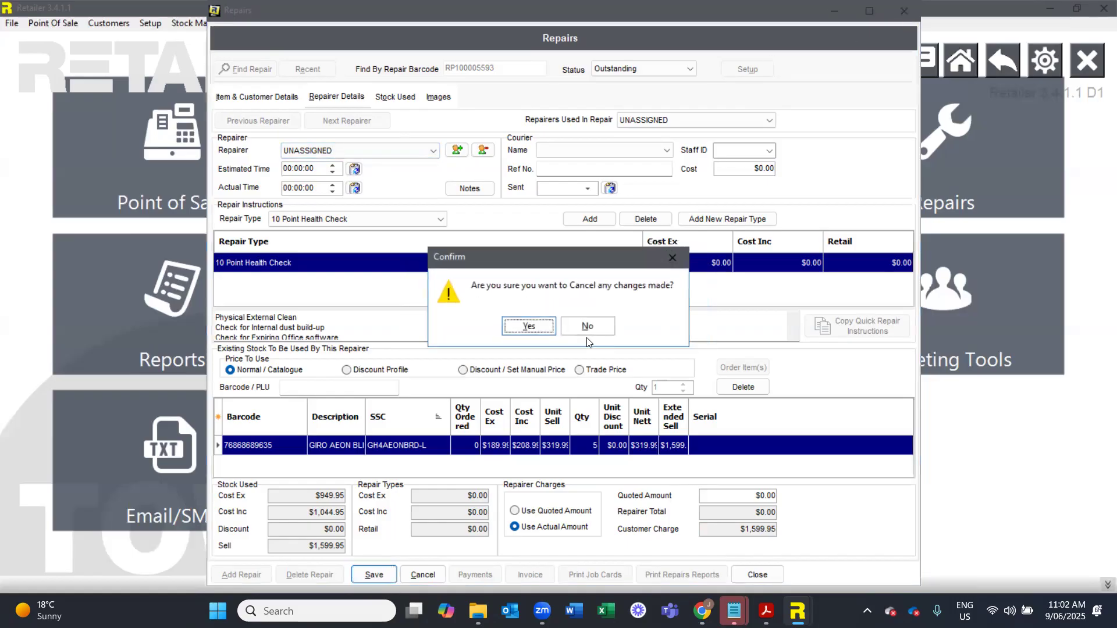
pyautogui.click(528, 326)
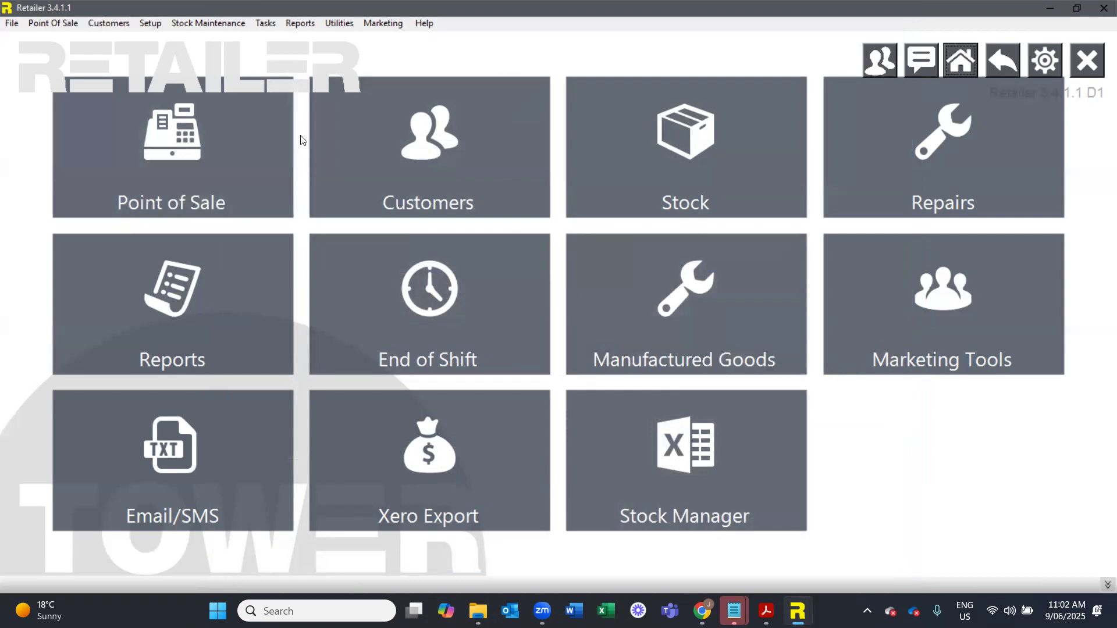
# - View the point of sale screen and return to the main screen
pyautogui.click(247, 152)
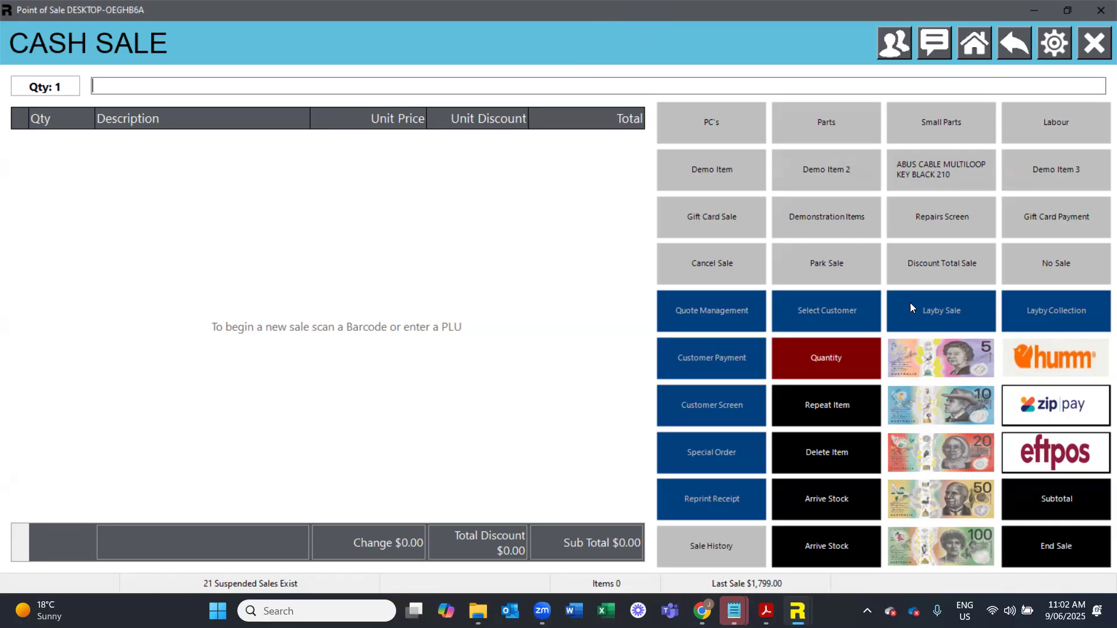
pyautogui.press('Escape')
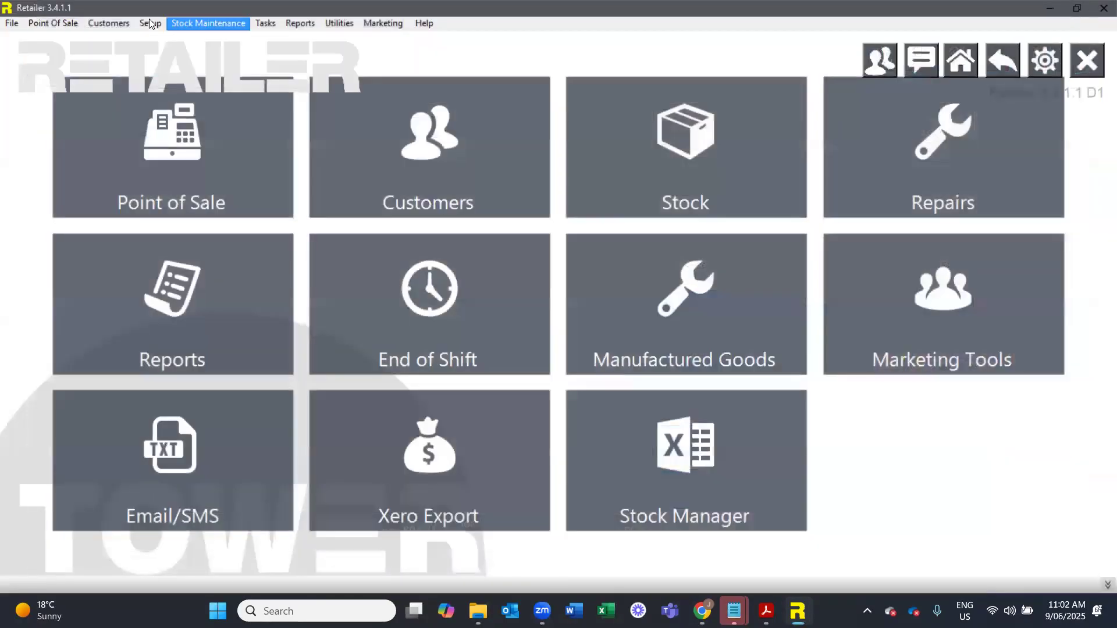
# - View the discount voucher setup and the voucher formatting with its receipt text, and close the setup
pyautogui.click(150, 23)
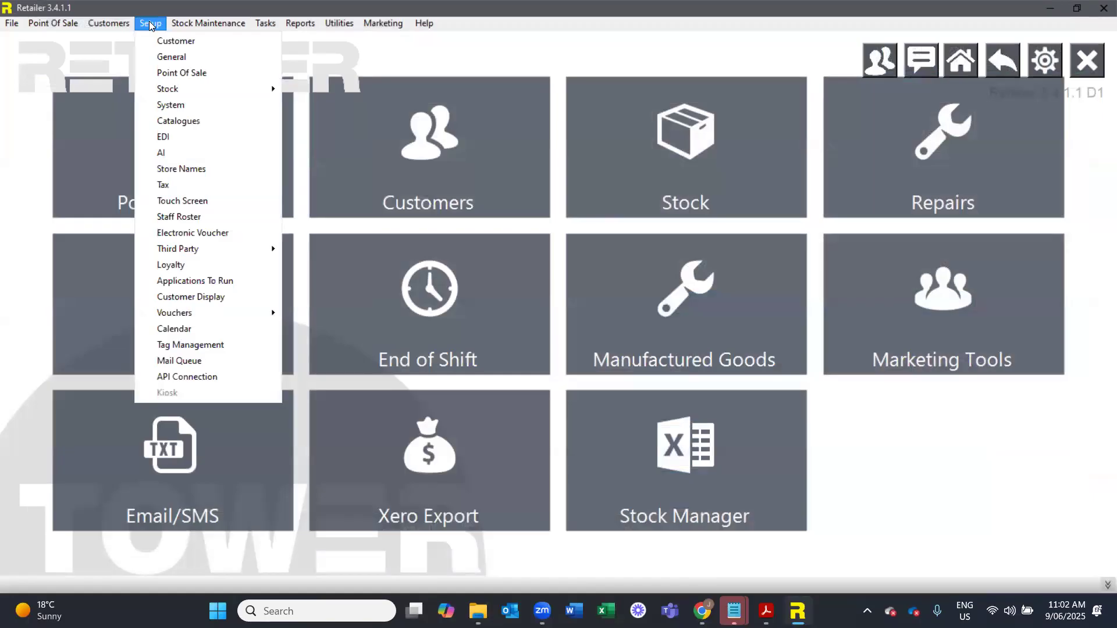
pyautogui.moveTo(194, 314)
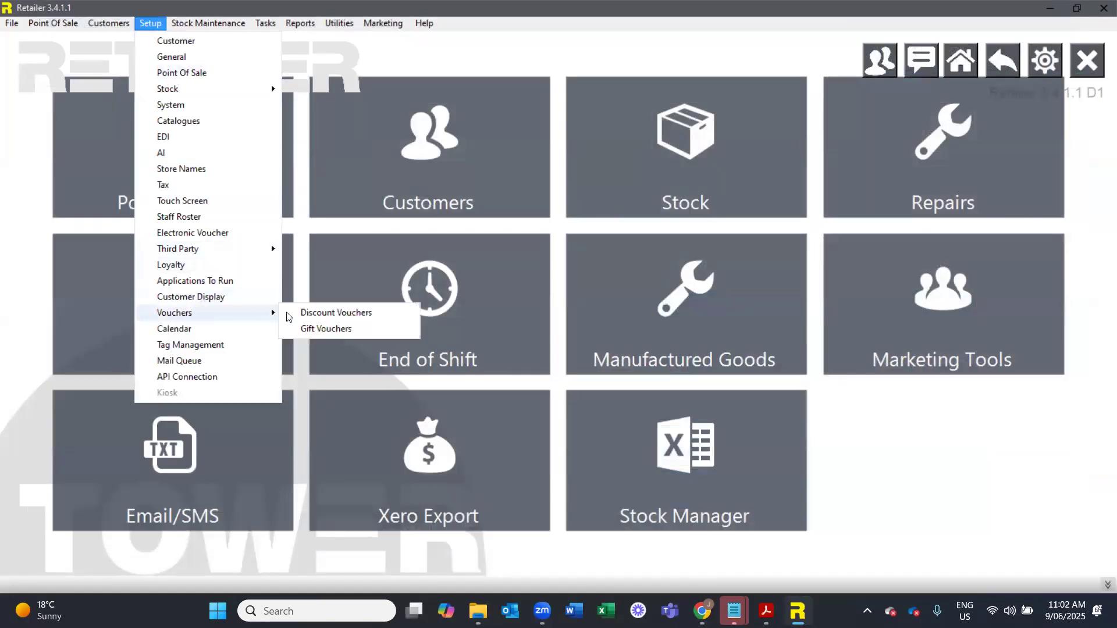
pyautogui.click(314, 313)
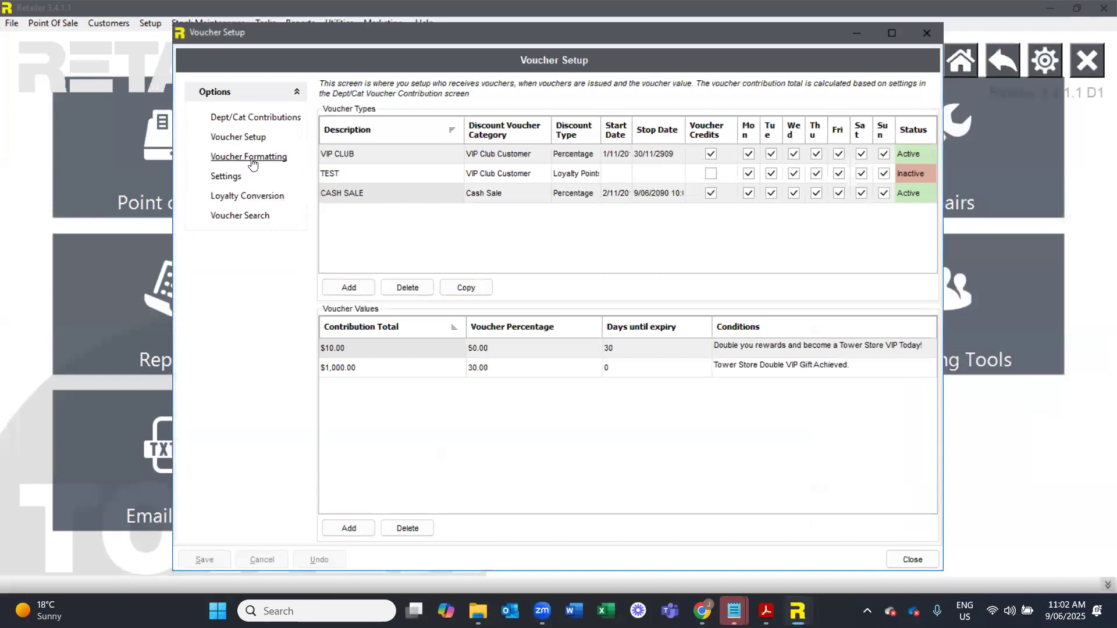
pyautogui.click(252, 157)
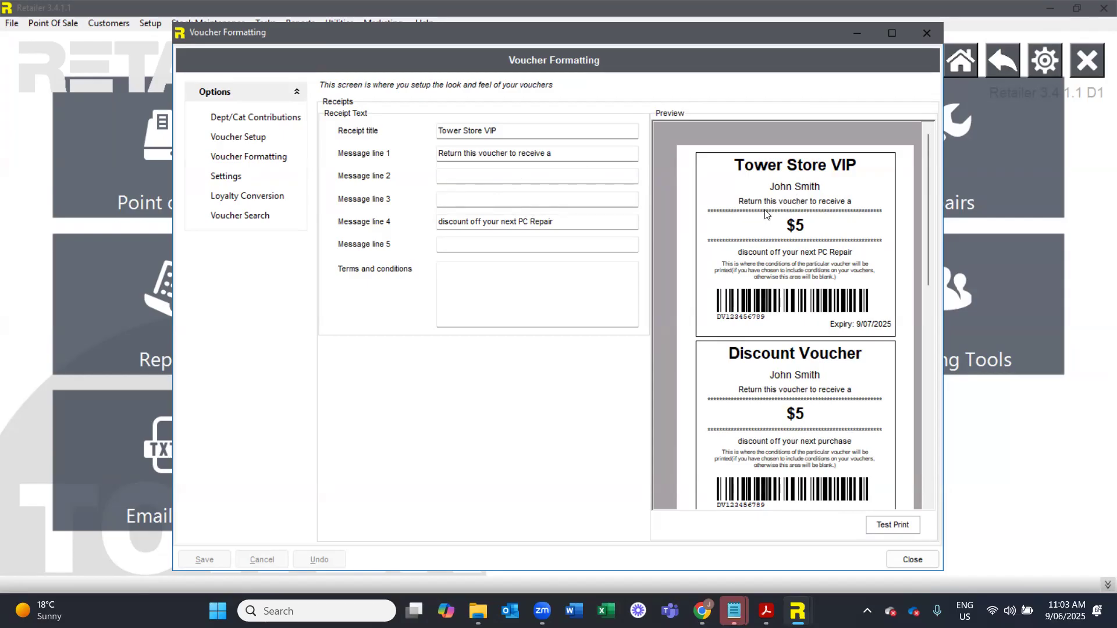
pyautogui.click(547, 154)
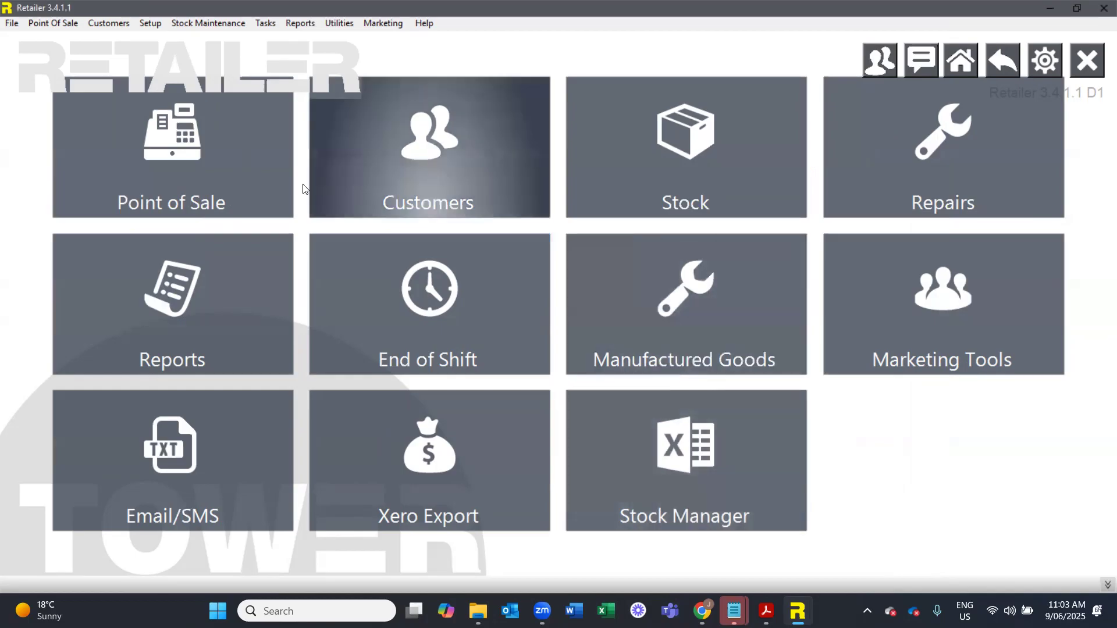
# - Open the point of sale, switch to Barcode Lookup in Chrome and search it for COMPUTER
pyautogui.click(253, 176)
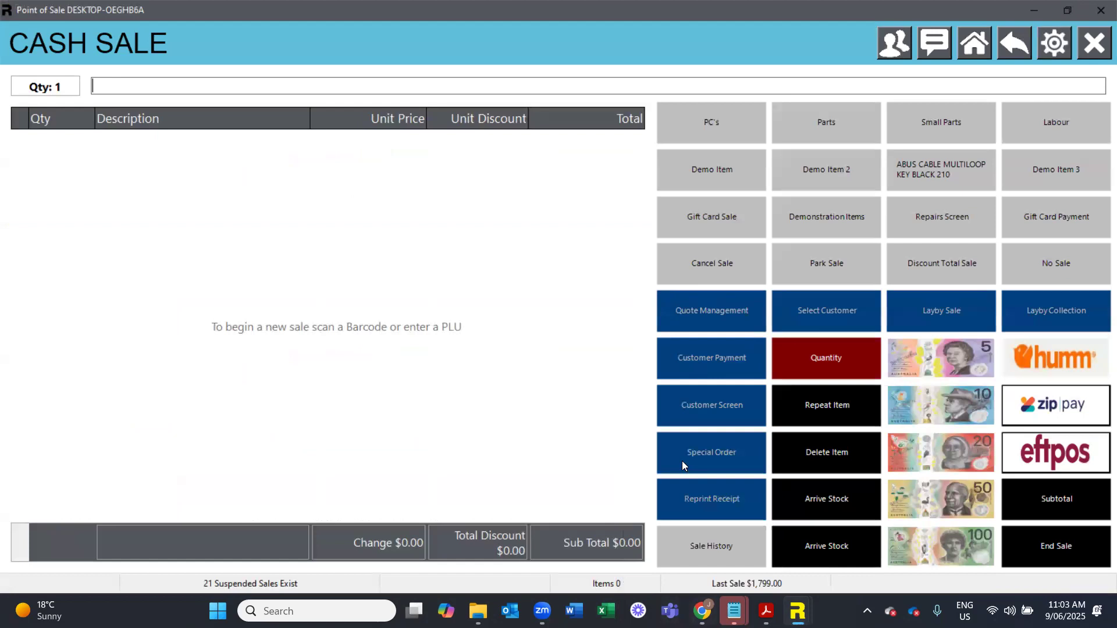
pyautogui.click(701, 611)
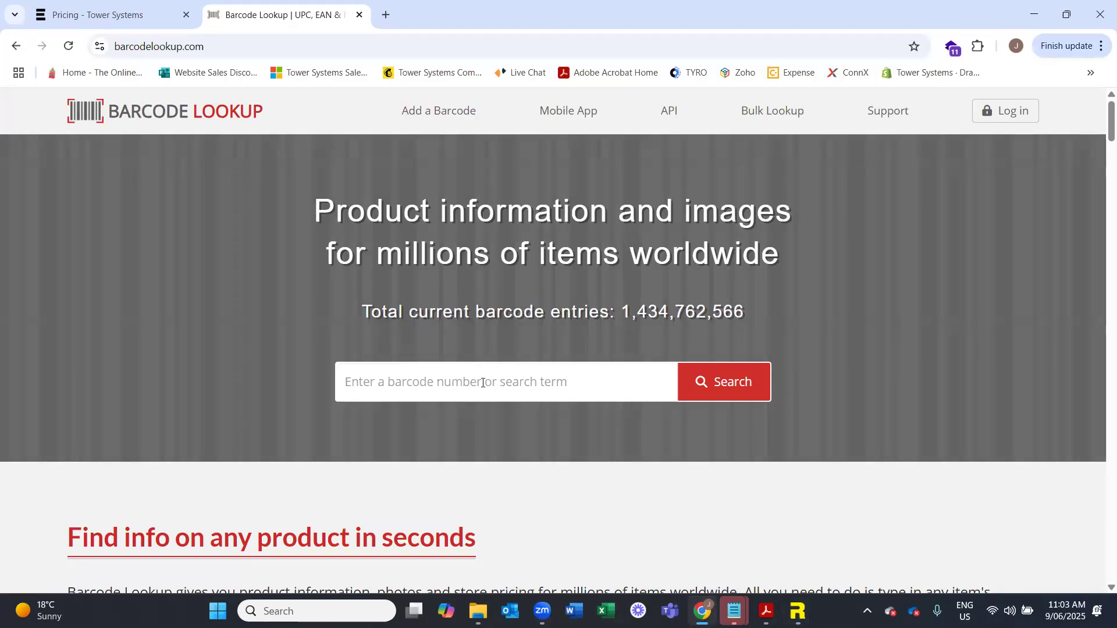
pyautogui.click(482, 382)
pyautogui.write('COMPUTER')
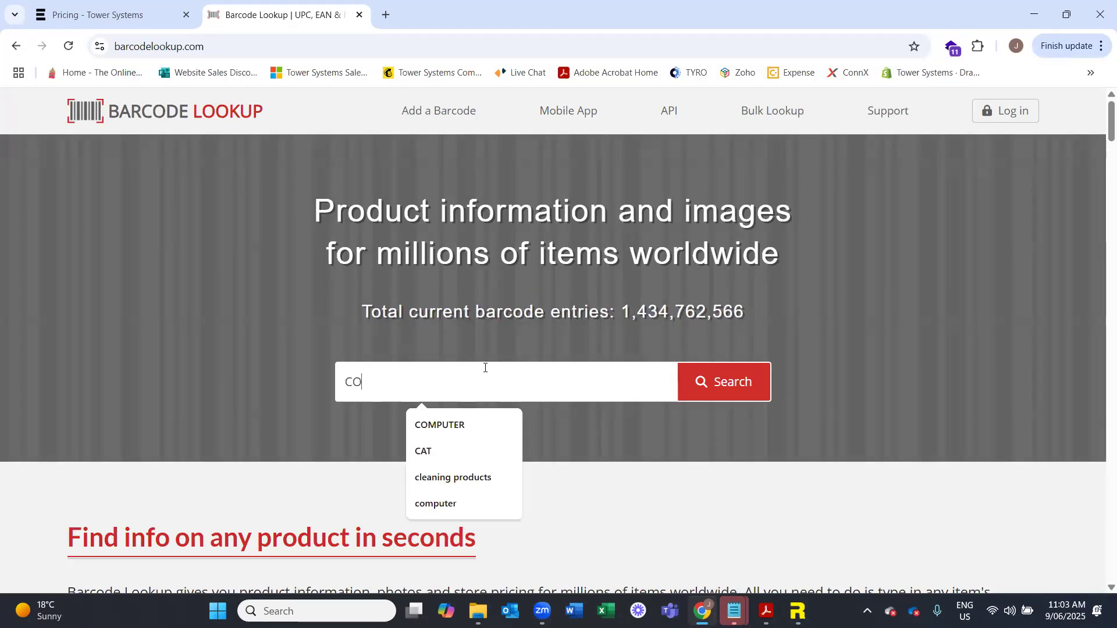
pyautogui.press('Return')
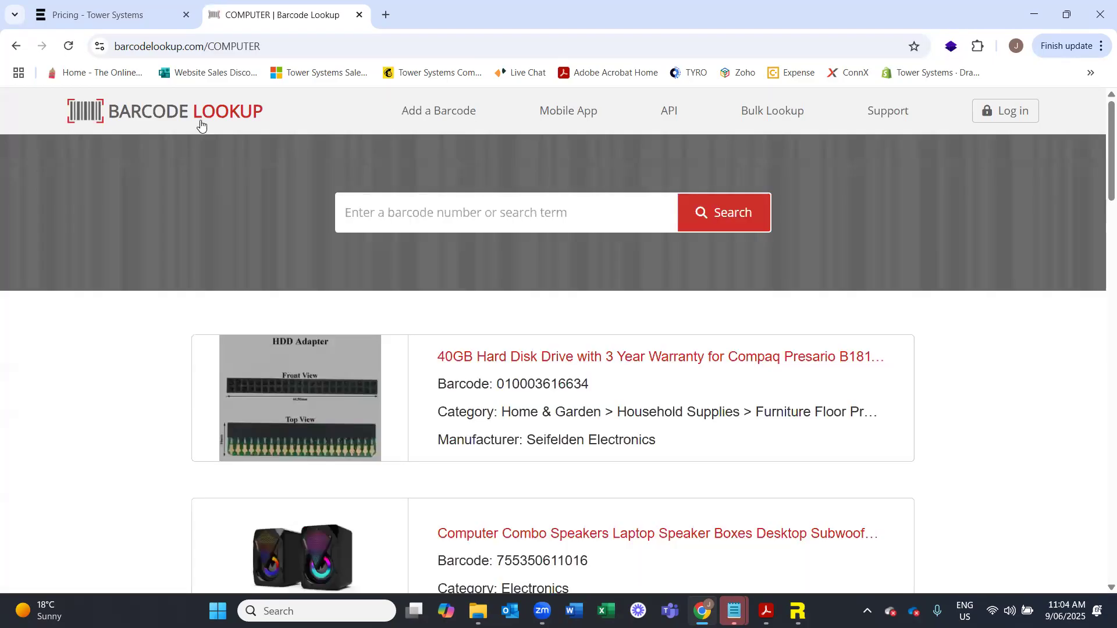
pyautogui.click(198, 110)
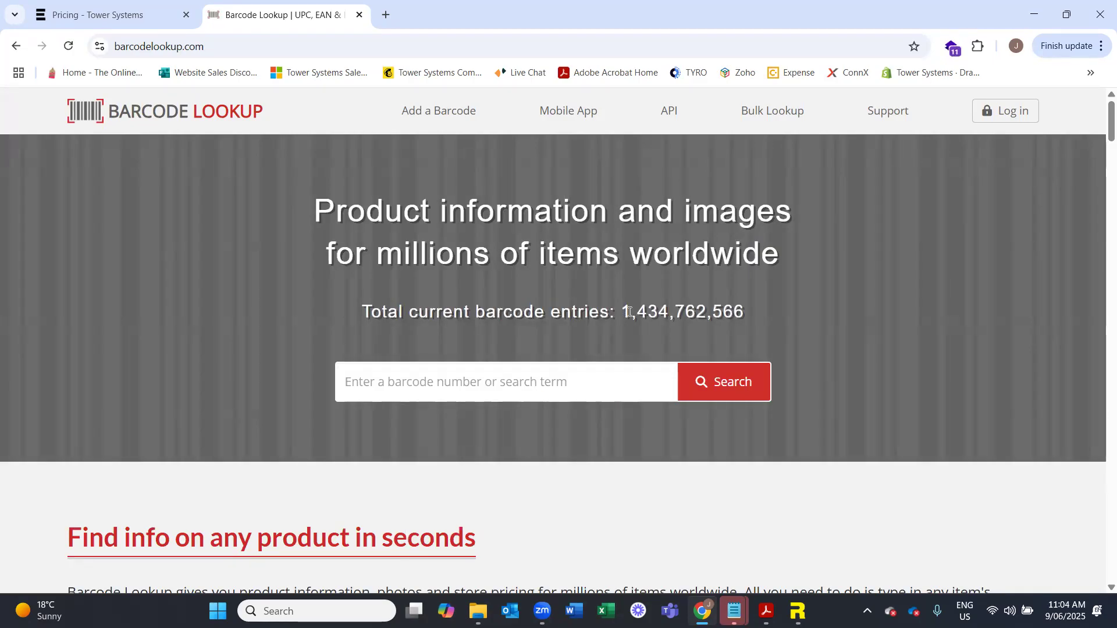
# - Search the Barcode Lookup site for COMPUTER
pyautogui.click(482, 378)
pyautogui.write('COMP')
pyautogui.press('BackSpace')
pyautogui.press('BackSpace')
pyautogui.write('PMUTER')
pyautogui.press('BackSpace')
pyautogui.press('BackSpace')
pyautogui.press('BackSpace')
pyautogui.press('BackSpace')
pyautogui.press('BackSpace')
pyautogui.press('BackSpace')
pyautogui.write('MPUTER')
pyautogui.press('Return')
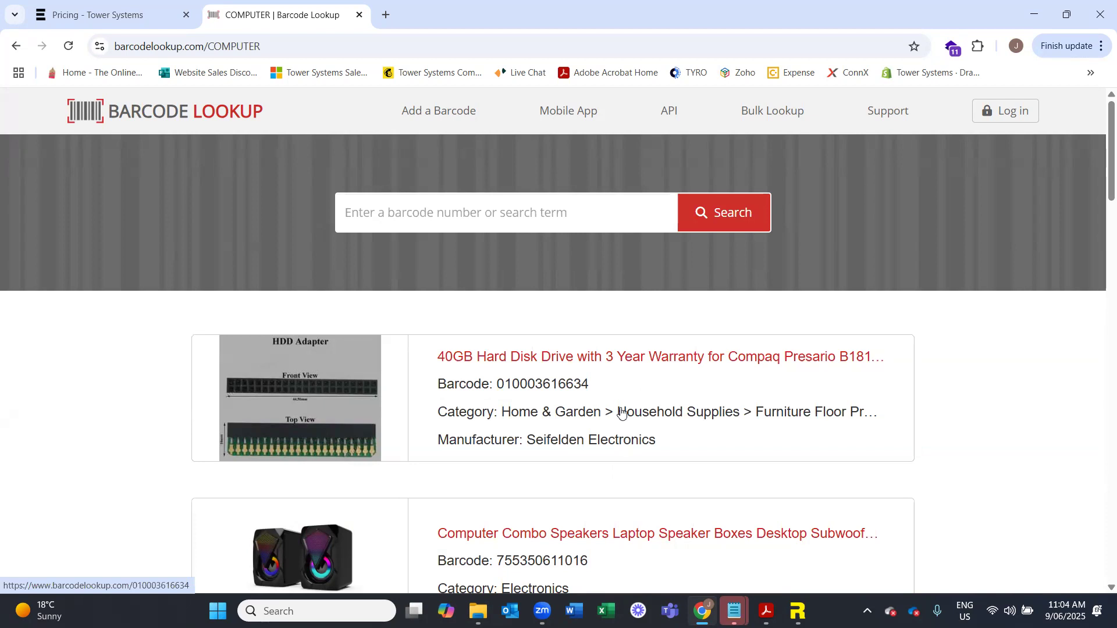
# - Open the Eccomum 2.4G Wireless Mouse result and copy its UPC number
pyautogui.scroll(-5, 582, 401)
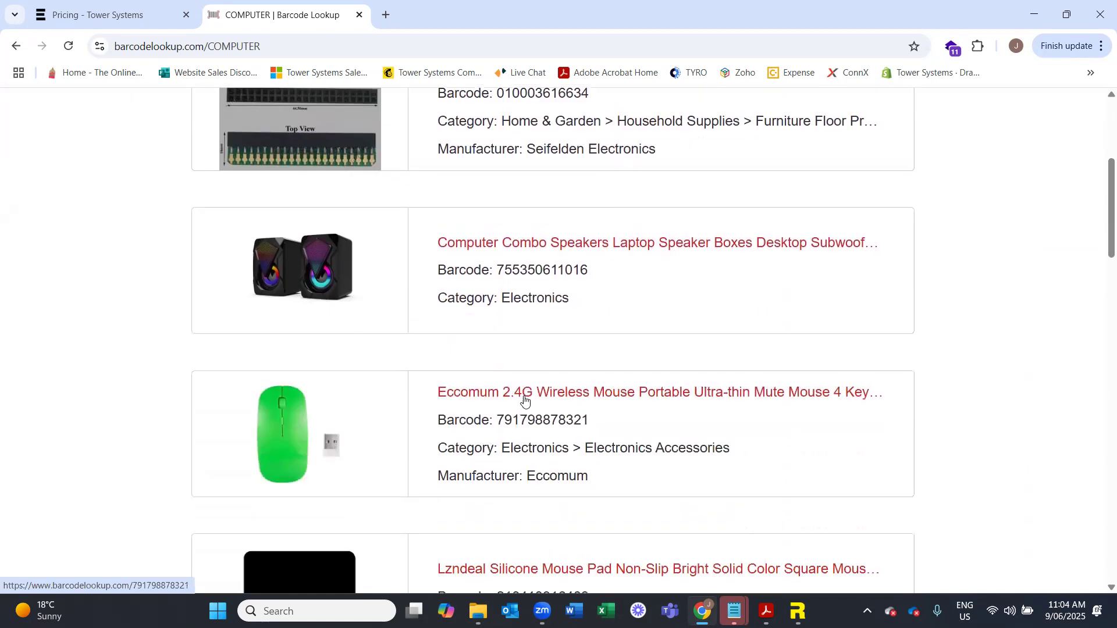
pyautogui.click(522, 399)
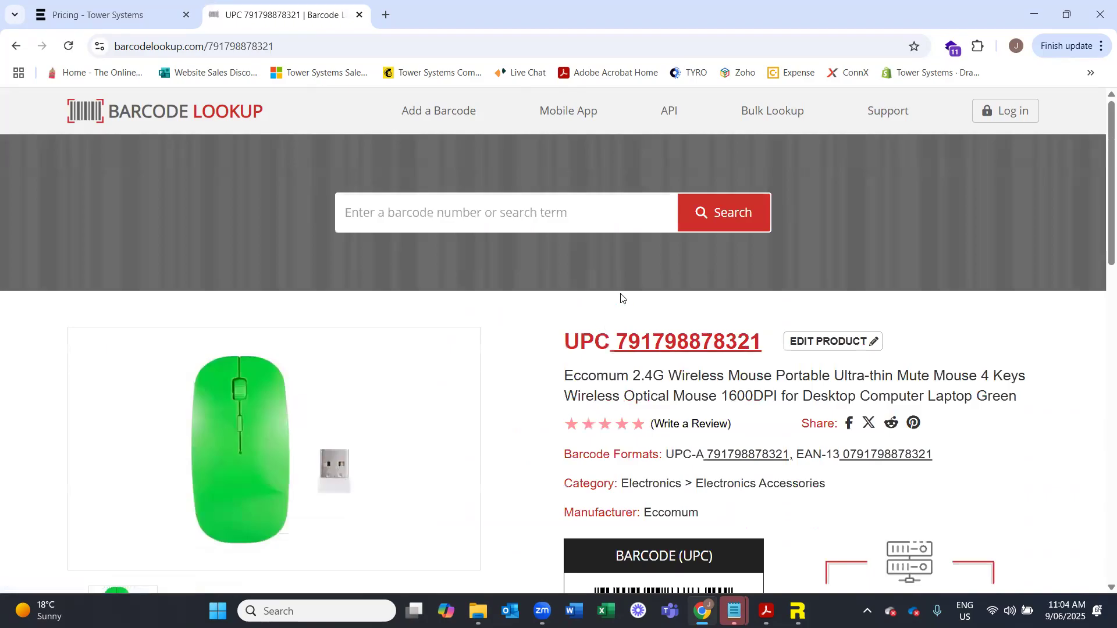
pyautogui.moveTo(761, 342); pyautogui.dragTo(621, 349)
pyautogui.hotkey('ctrl', 'c')
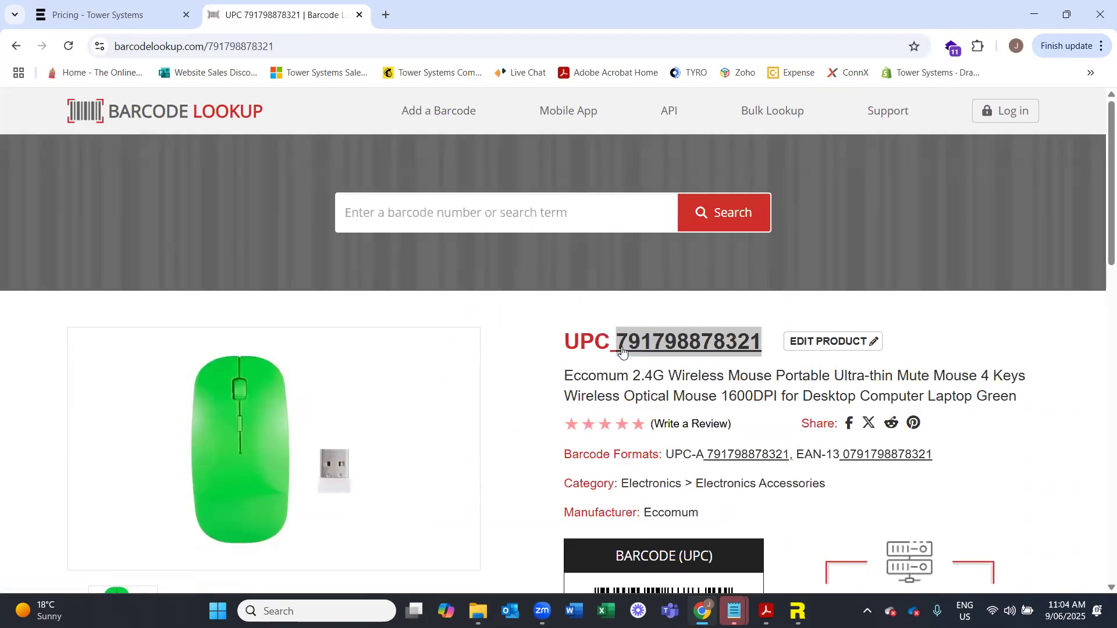
pyautogui.click(738, 193)
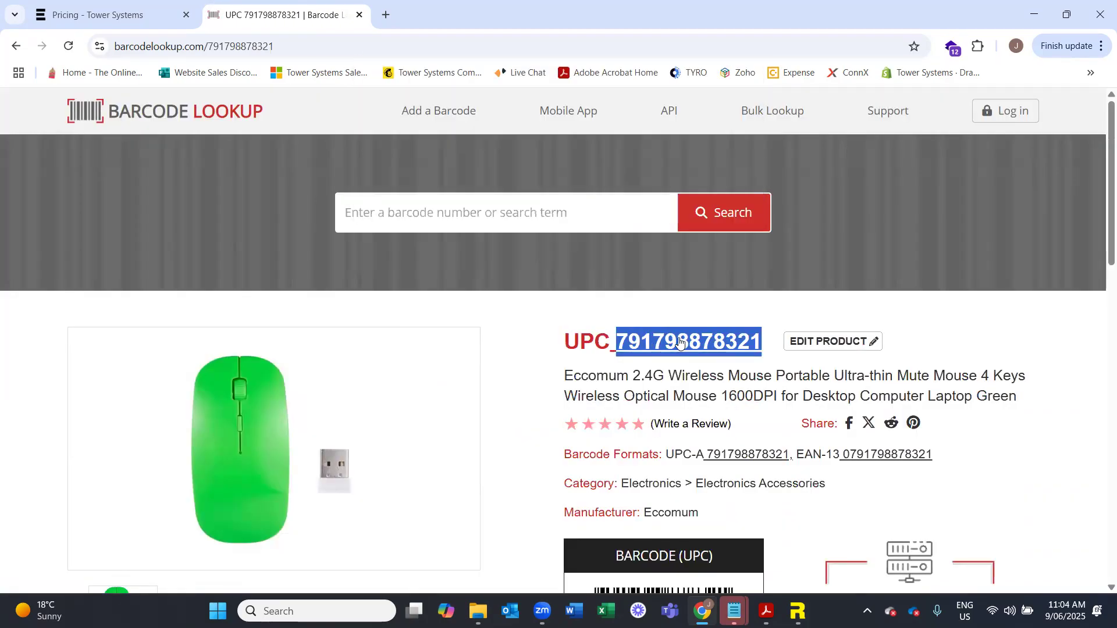
pyautogui.moveTo(797, 610)
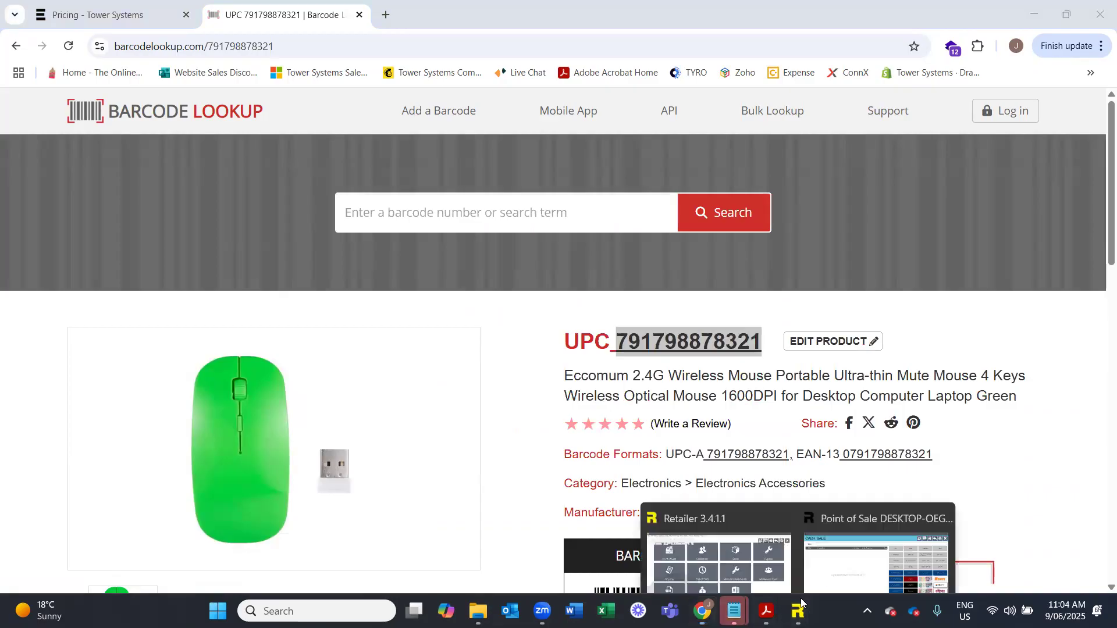
pyautogui.click(869, 535)
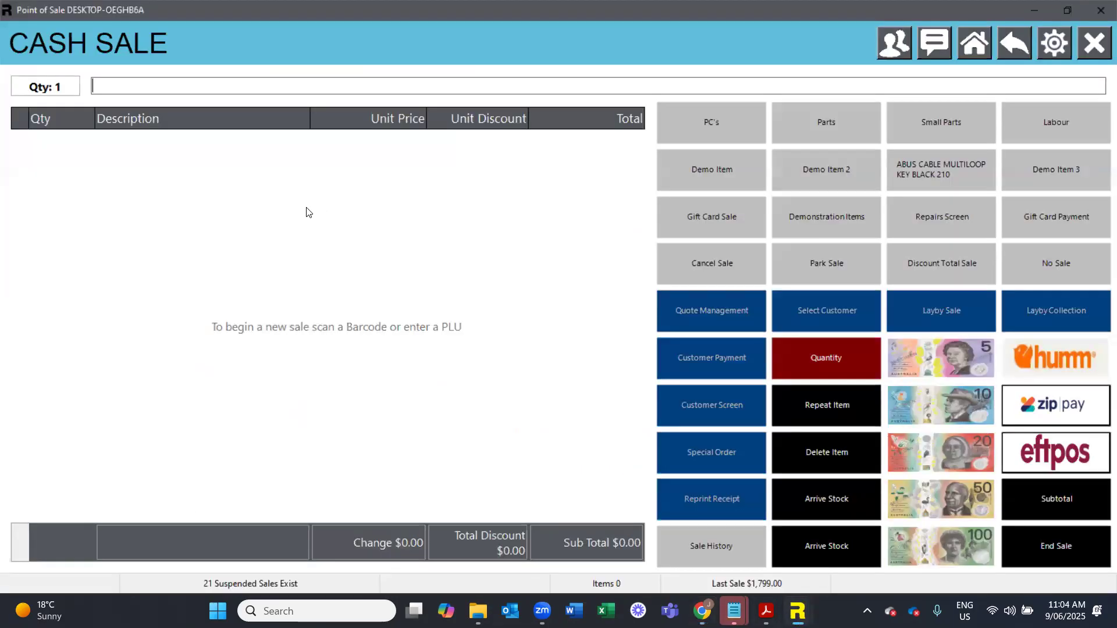
pyautogui.hotkey('ctrl', 'v')
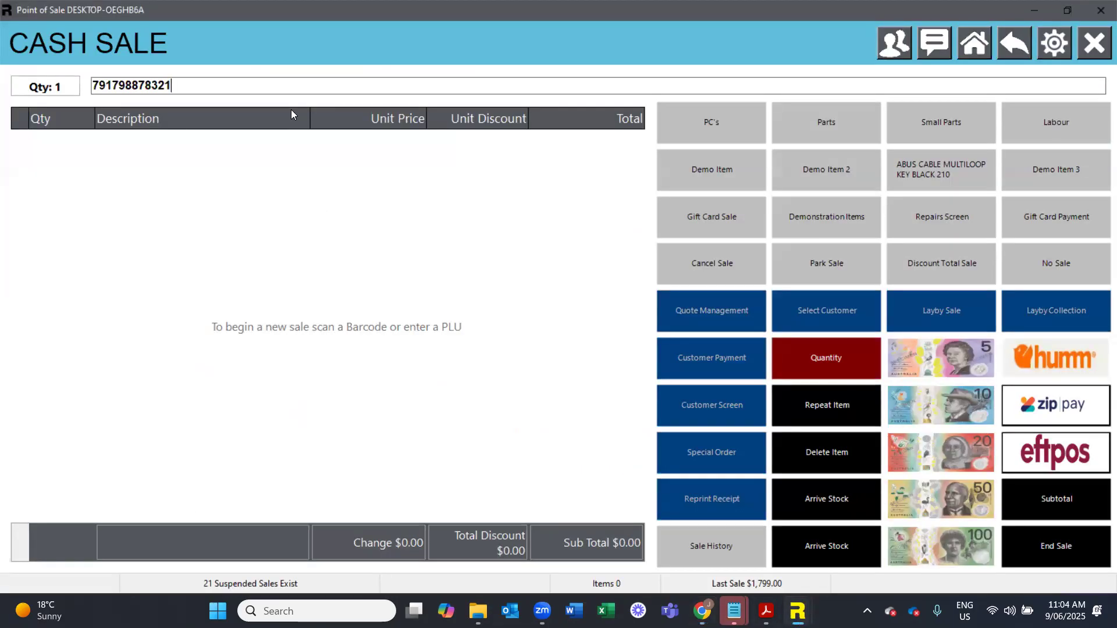
pyautogui.press('Return')
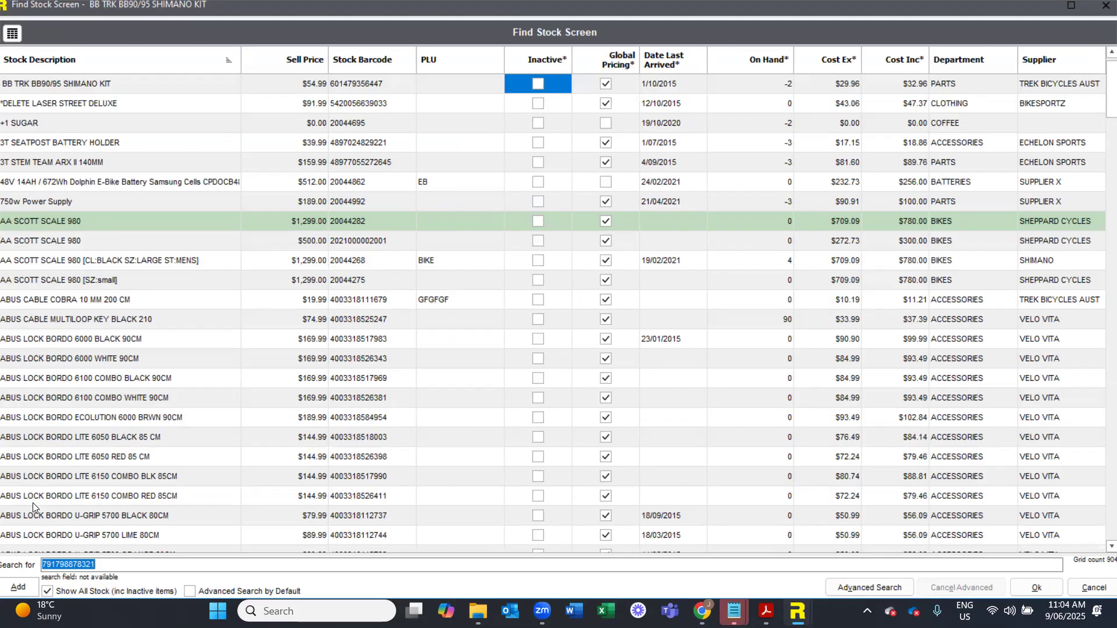
pyautogui.click(18, 586)
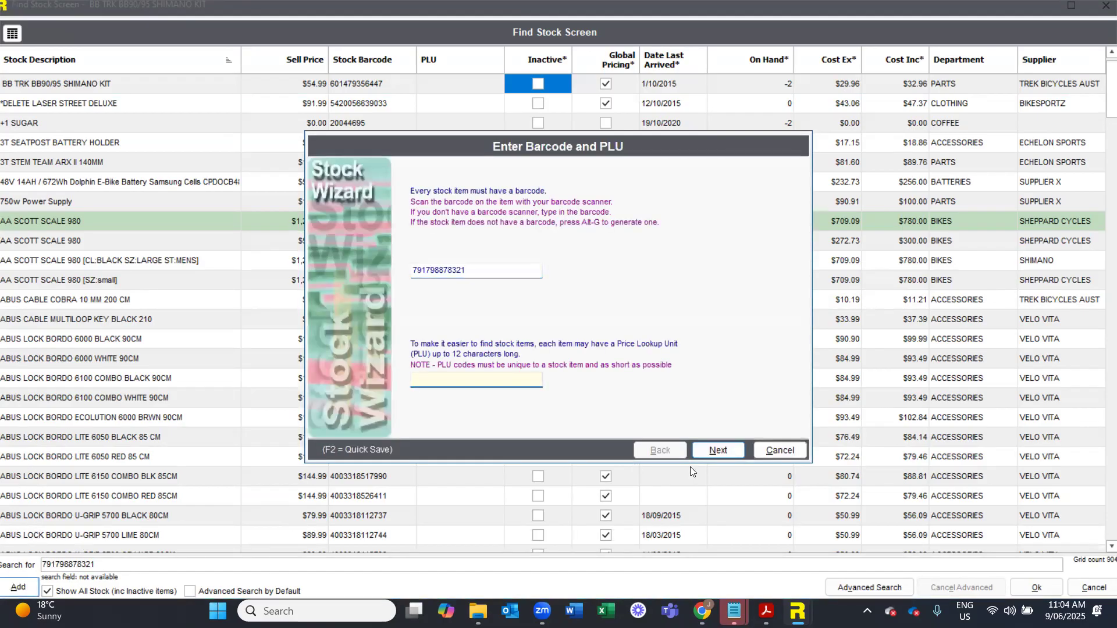
pyautogui.click(707, 458)
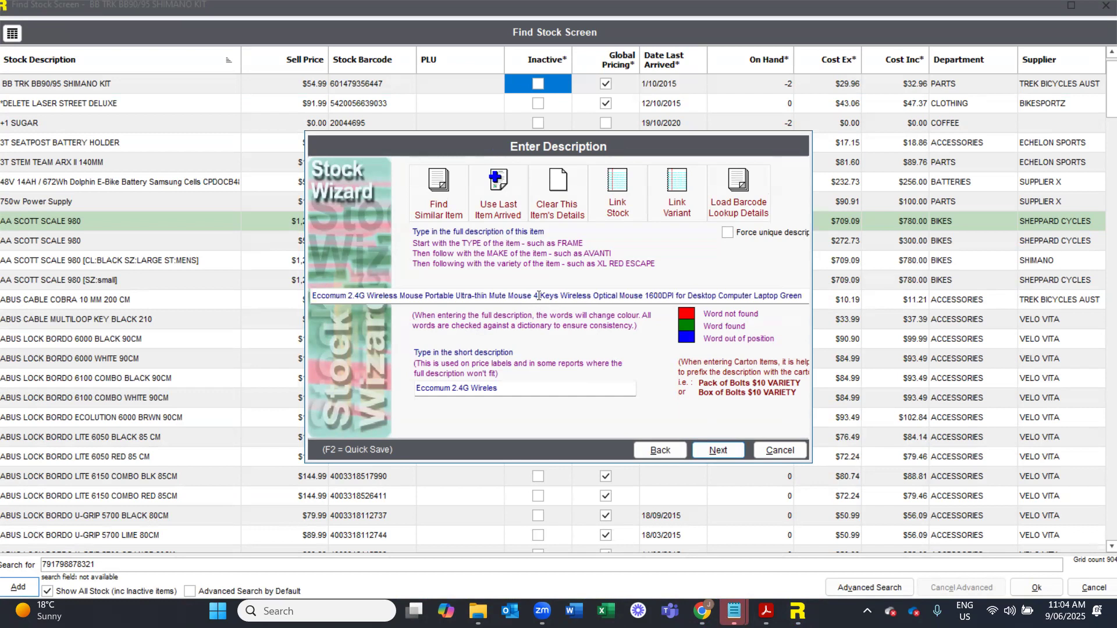
pyautogui.click(731, 451)
# - Assign the new stock item to a department and leave its supplier details at their defaults
pyautogui.write('com')
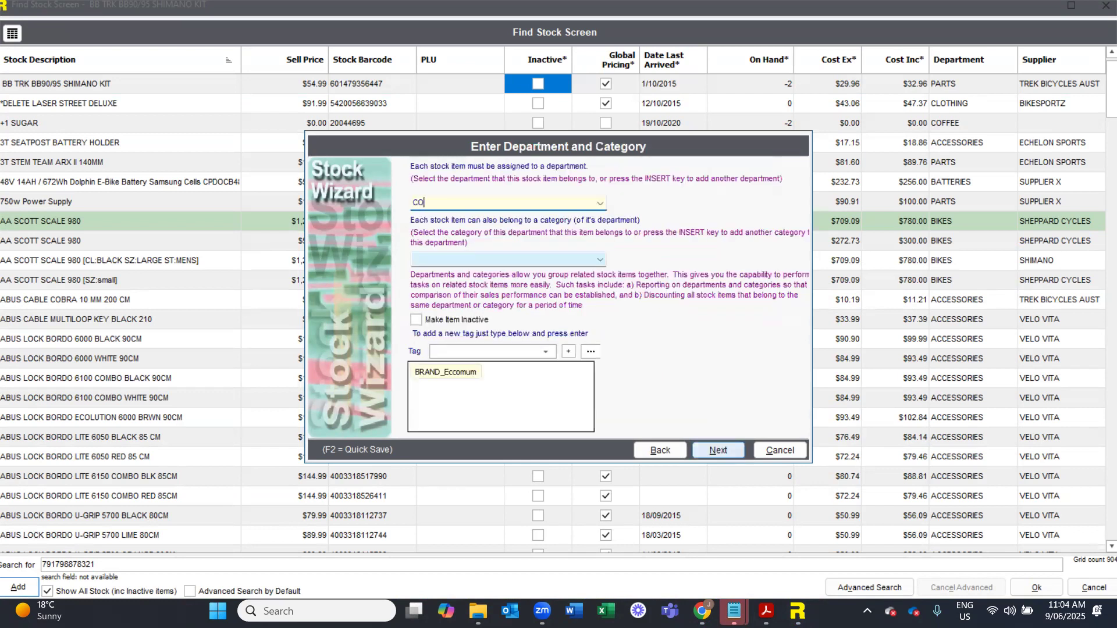
pyautogui.press('Escape')
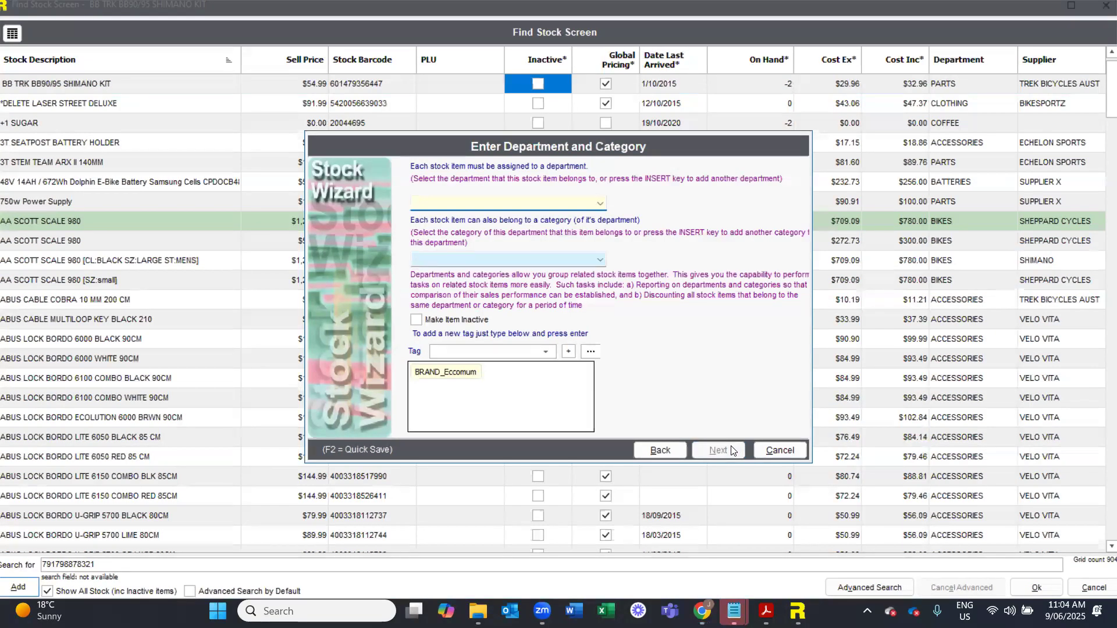
pyautogui.write('c')
pyautogui.press('Return')
pyautogui.click(718, 450)
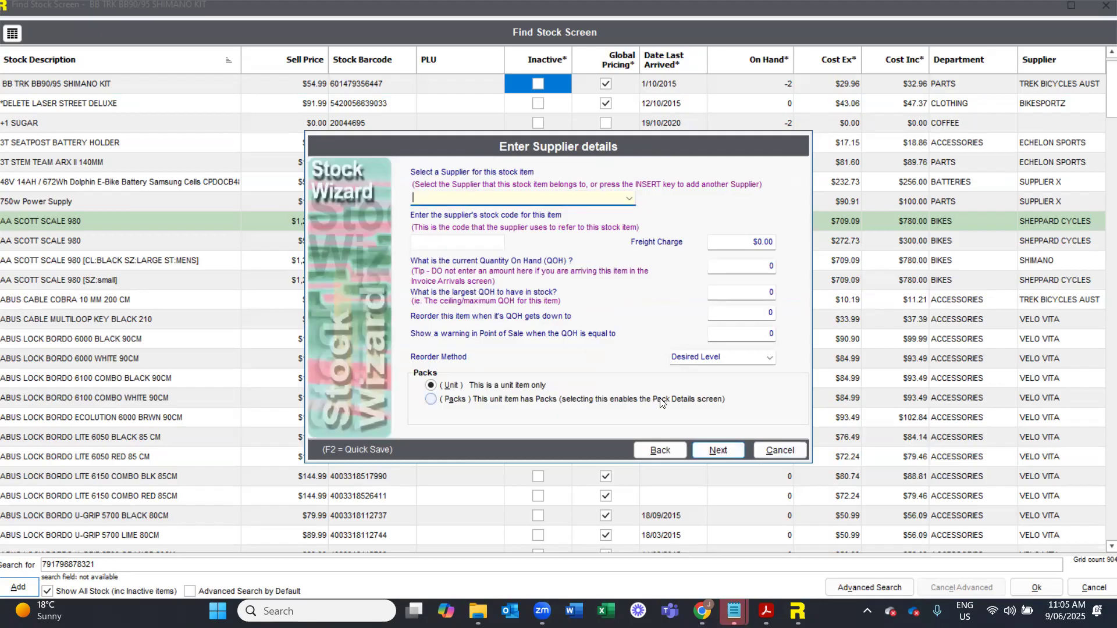
pyautogui.click(711, 451)
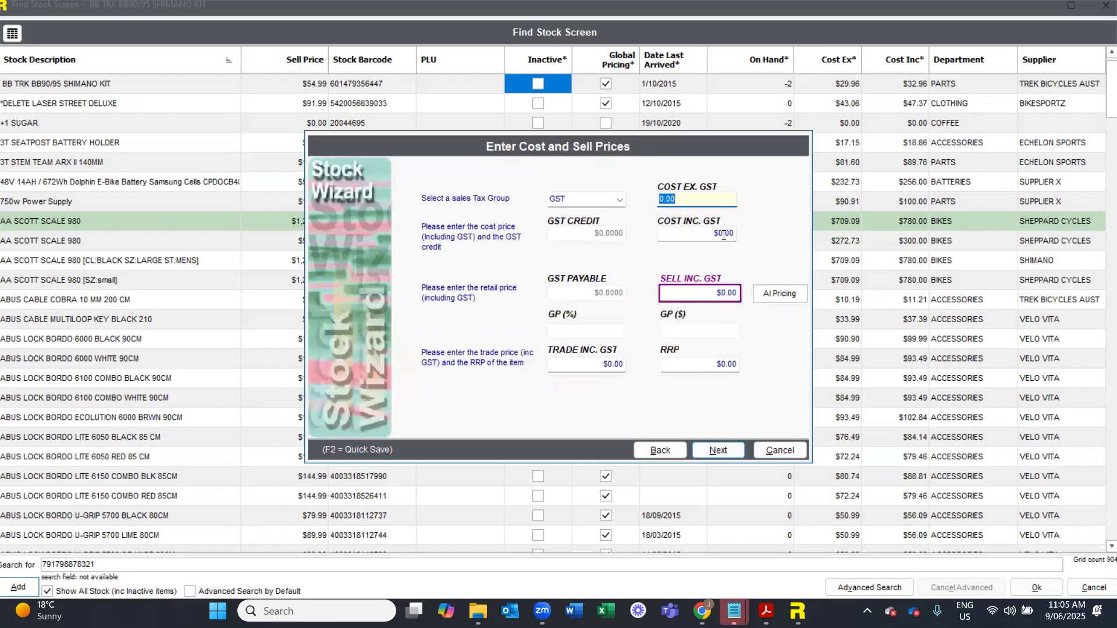
# - Set the item's cost including GST to 19.95 and apply the Standard AI price suggestion of $39.95 as its sell price
pyautogui.press('Tab')
pyautogui.write('19.95')
pyautogui.press('Tab')
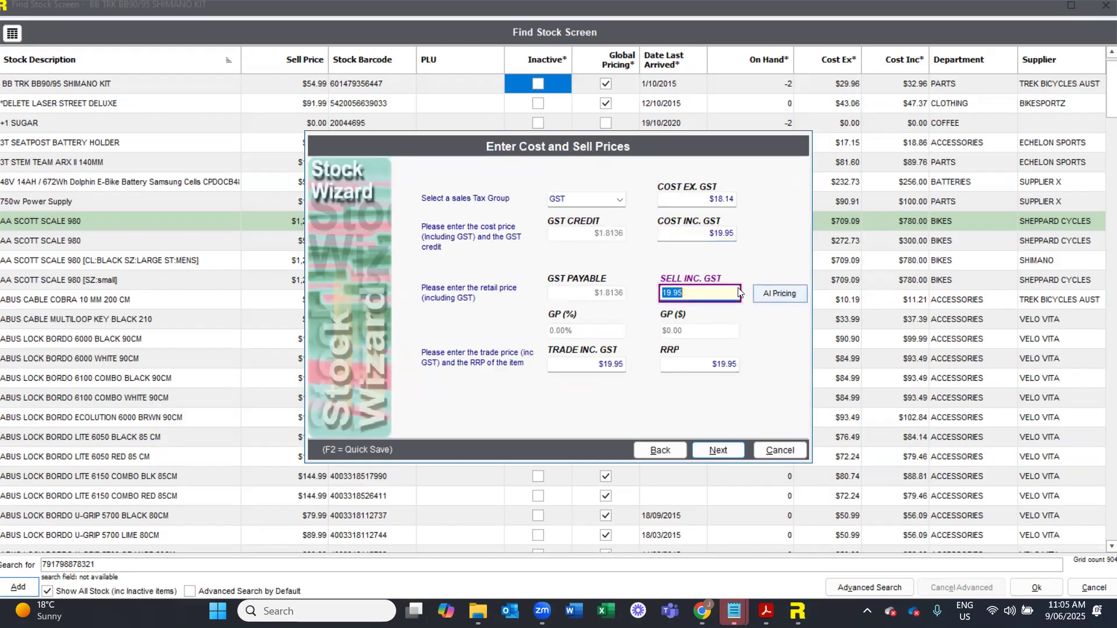
pyautogui.click(770, 299)
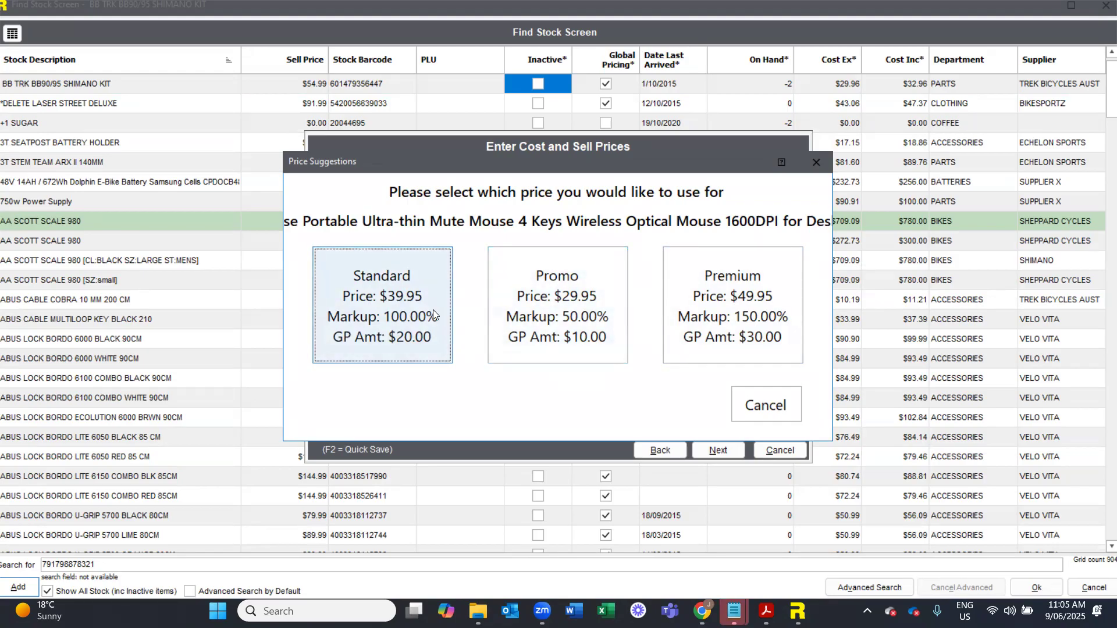
pyautogui.click(400, 302)
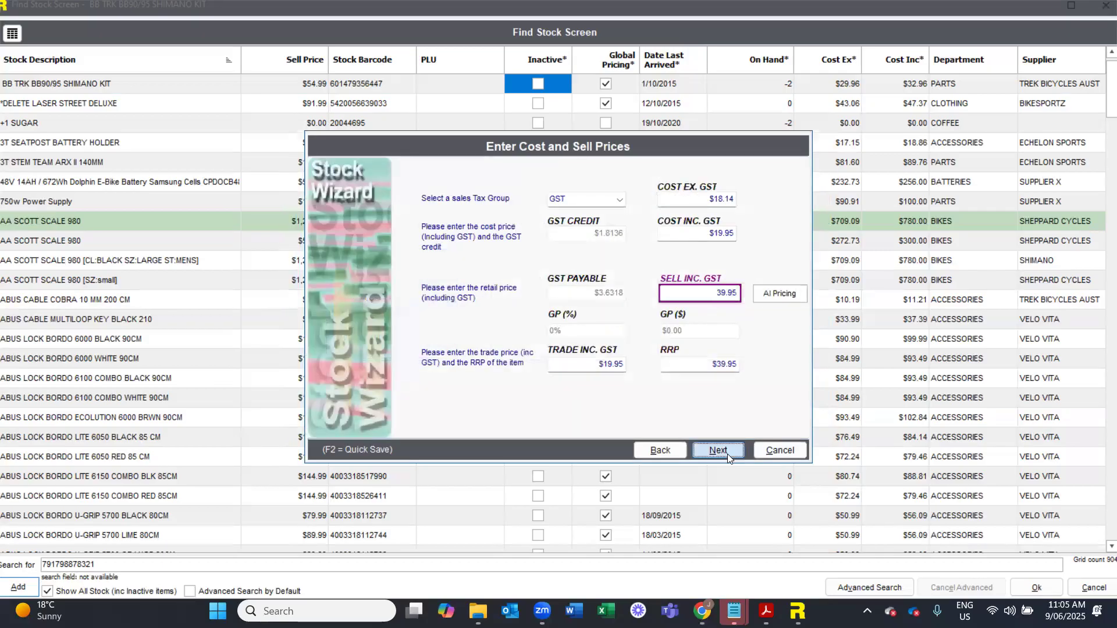
pyautogui.click(727, 452)
pyautogui.click(726, 452)
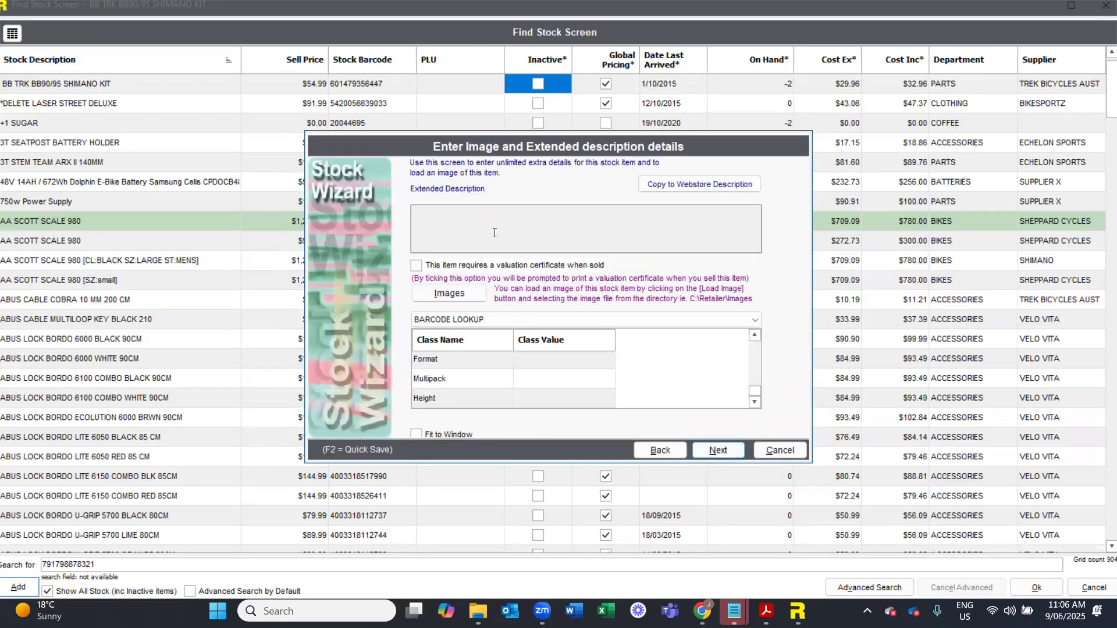
# - View the new item's image and continue to its web settings
pyautogui.click(481, 293)
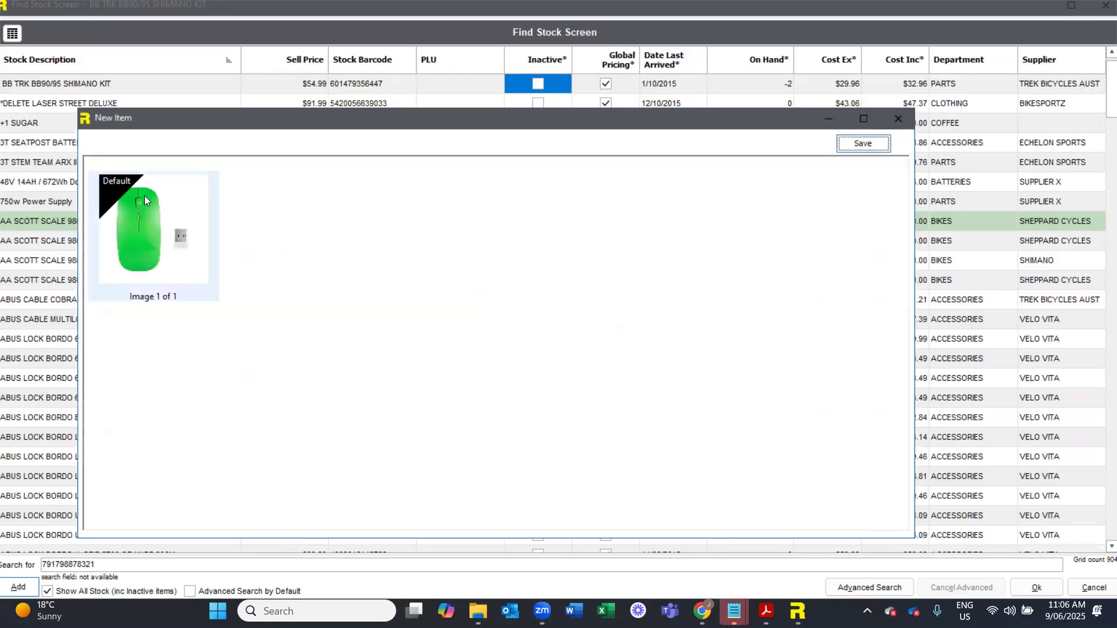
pyautogui.click(901, 121)
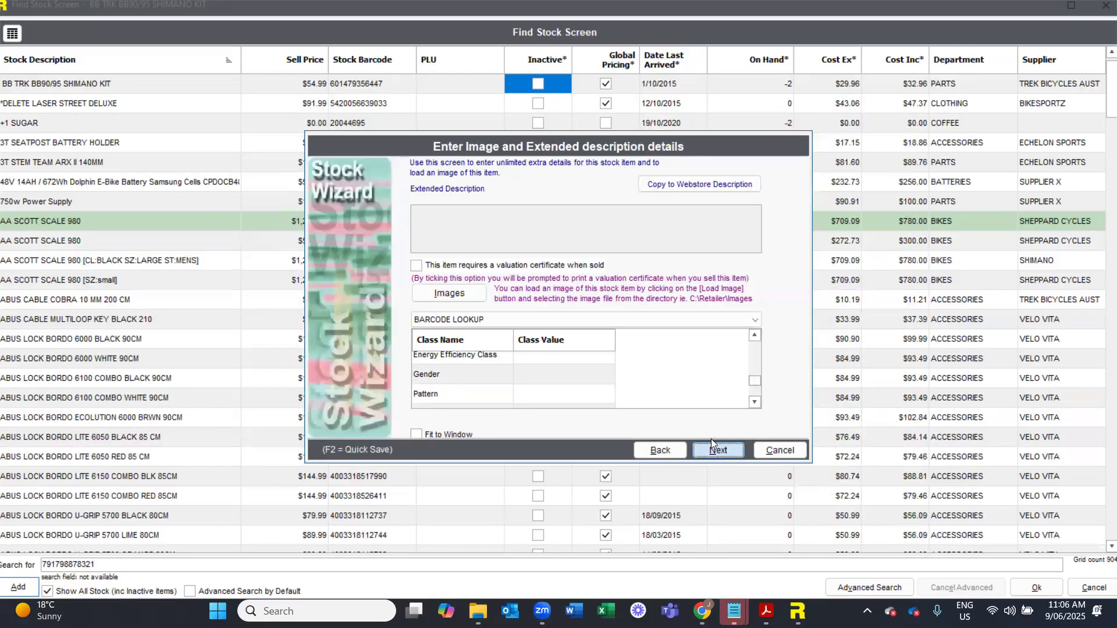
pyautogui.click(714, 448)
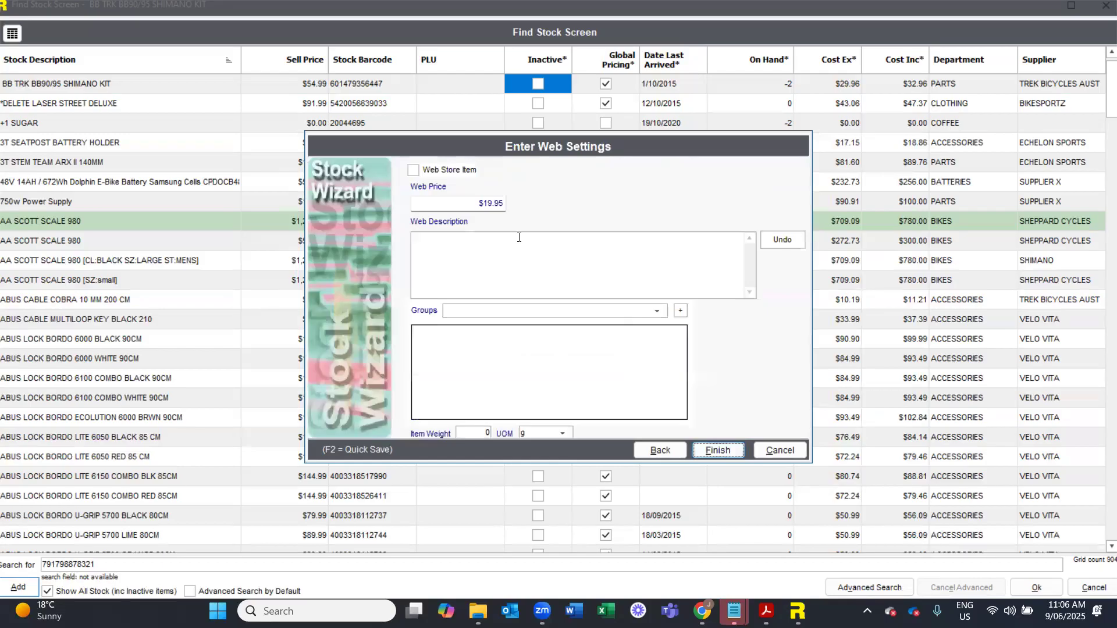
# - Replace the web description with newly generated AI text, save it and mark the mouse as a web store item
pyautogui.click(499, 259)
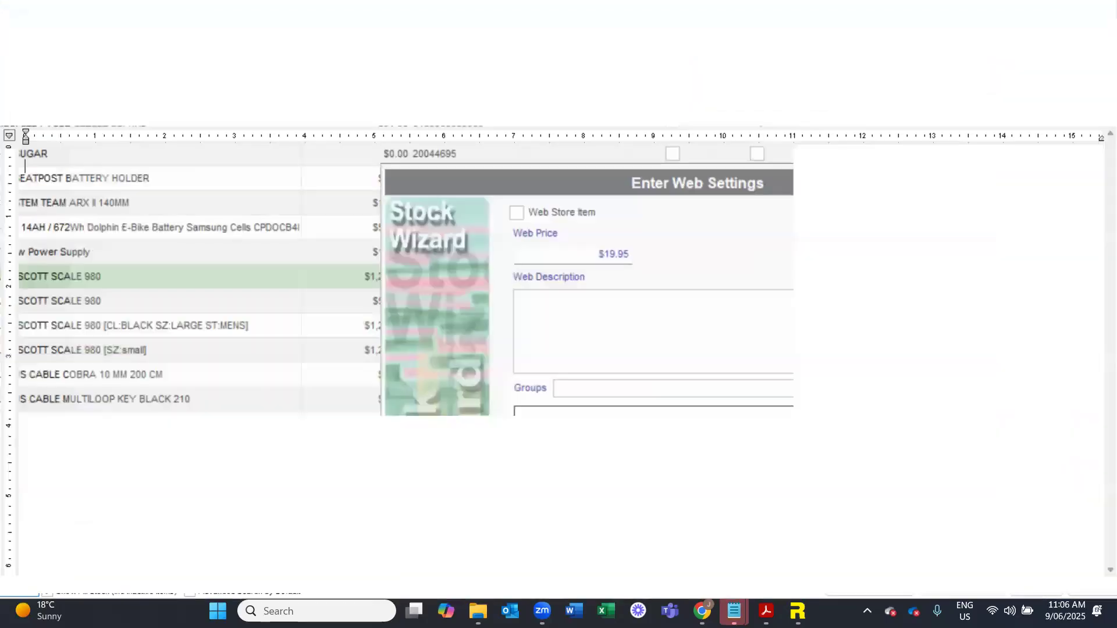
pyautogui.moveTo(320, 297); pyautogui.dragTo(14, 150)
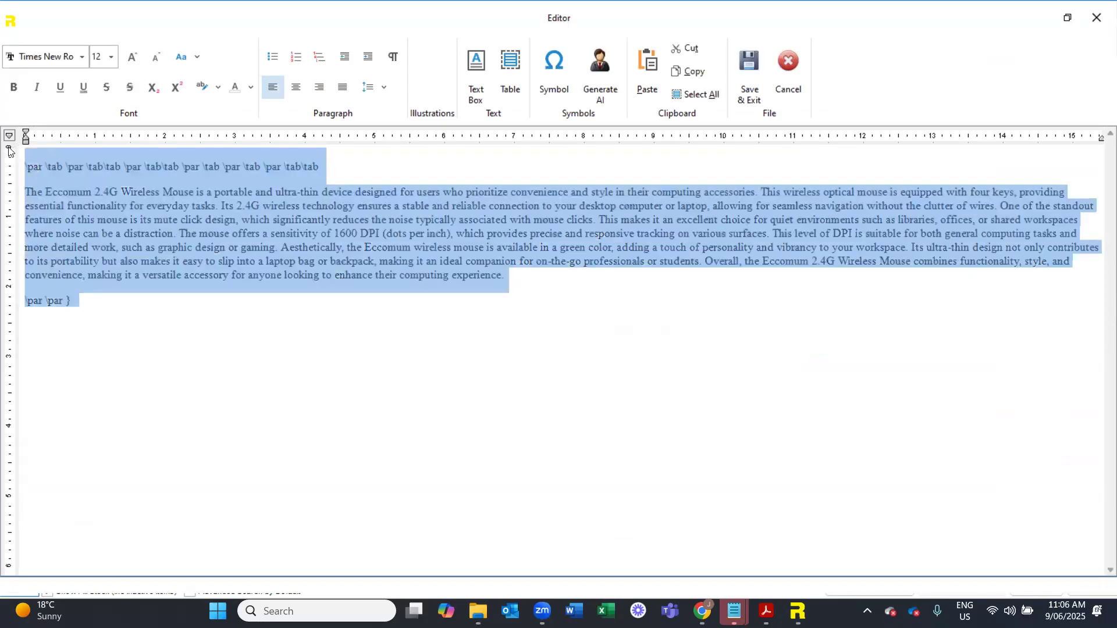
pyautogui.press('Delete')
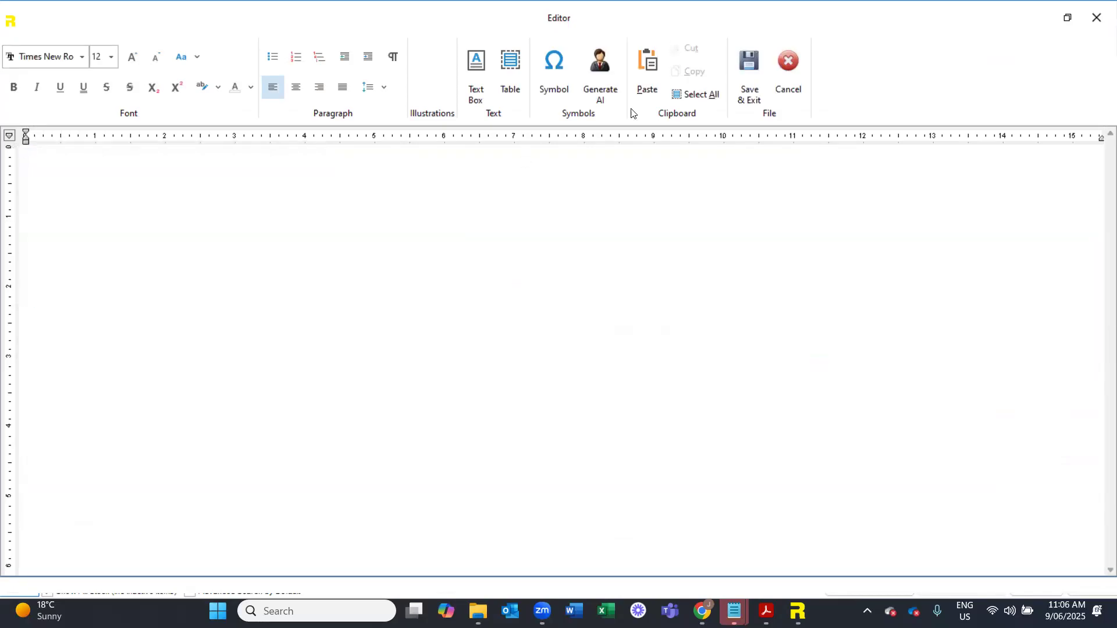
pyautogui.click(601, 100)
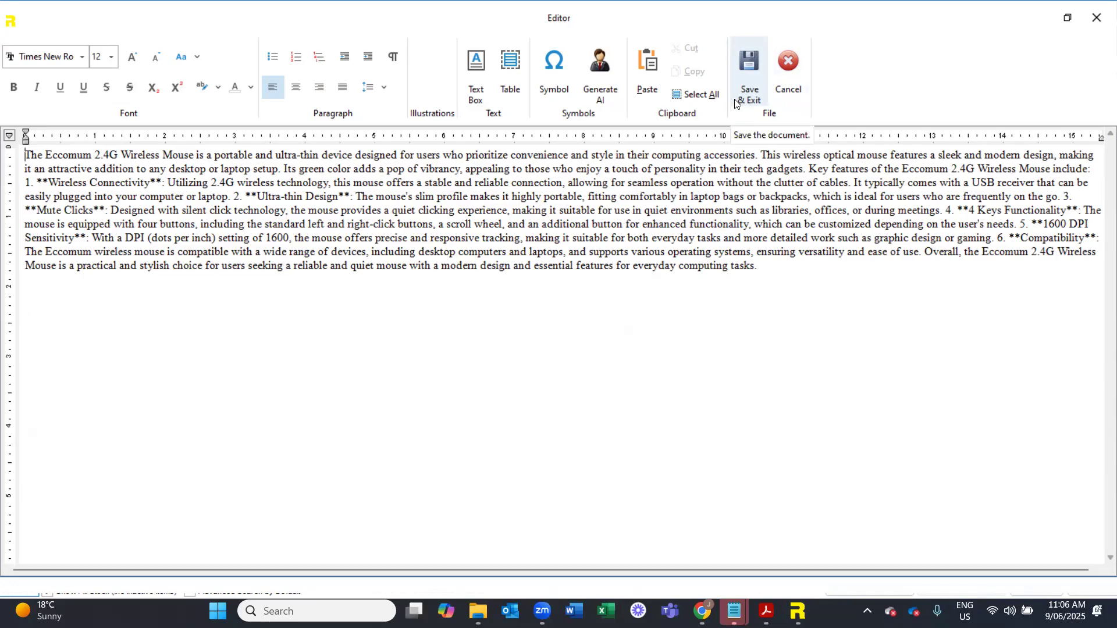
pyautogui.click(743, 78)
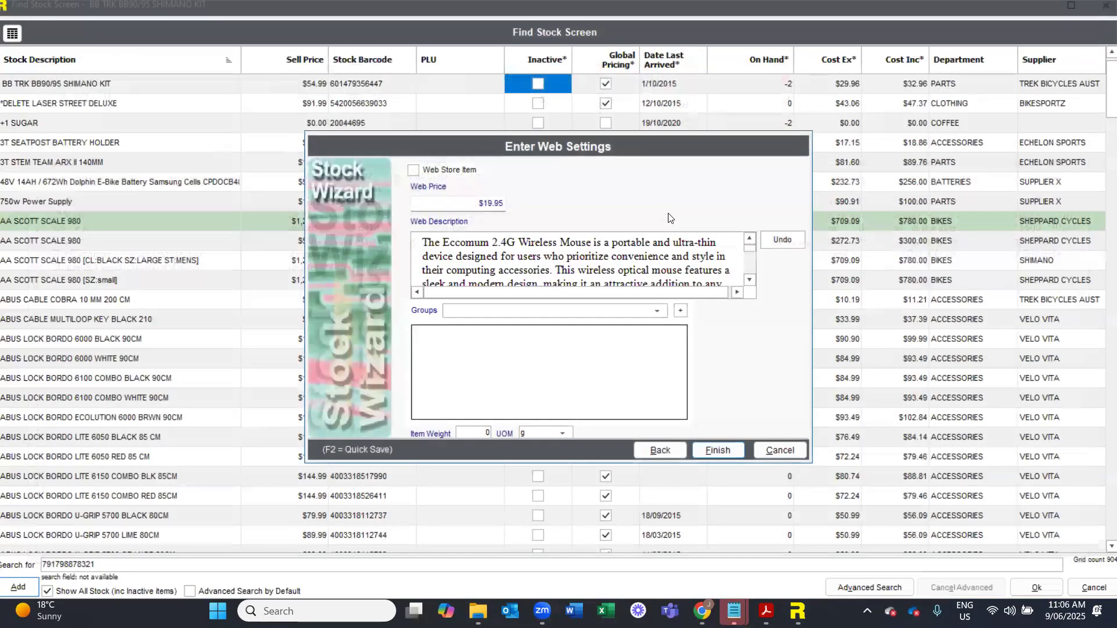
pyautogui.click(413, 170)
# - Cancel the new stock item without saving and exit the stock search and the point of sale
pyautogui.click(773, 450)
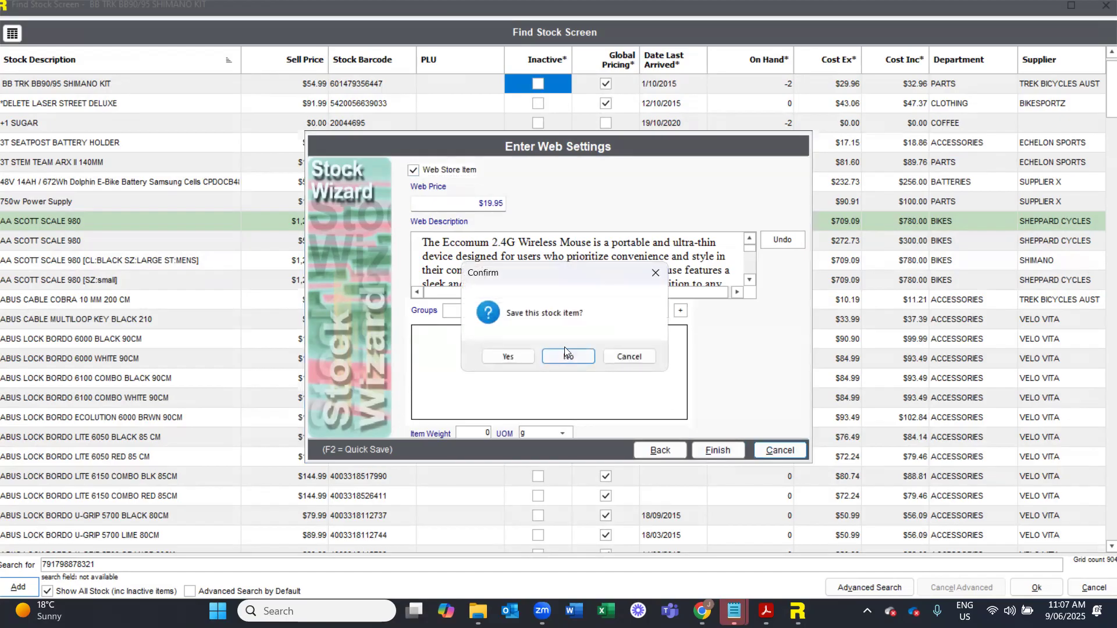
pyautogui.click(566, 353)
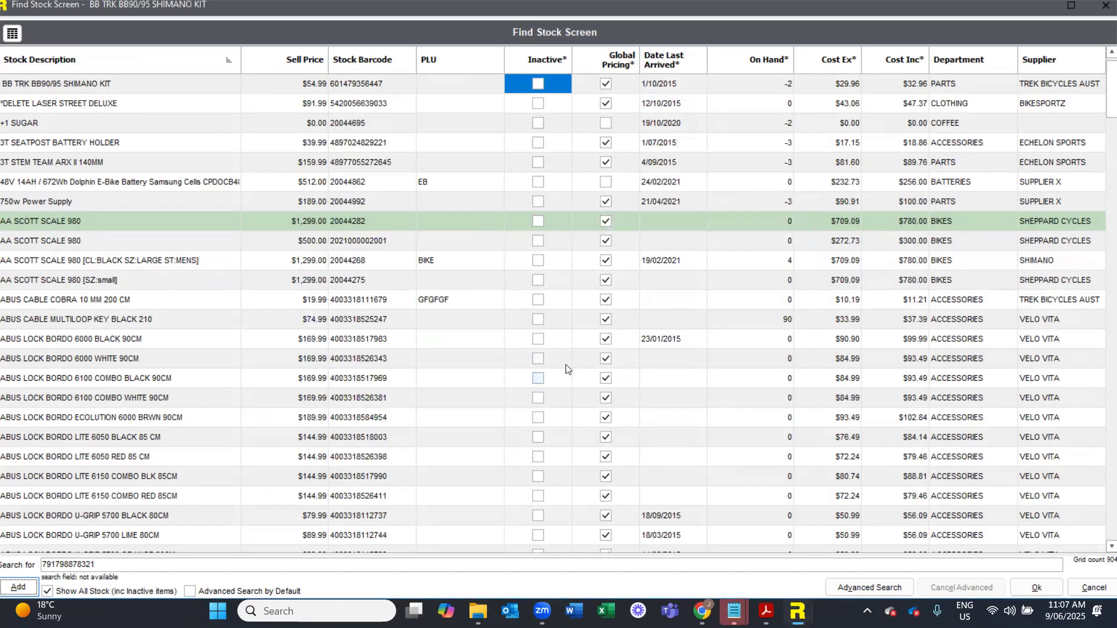
pyautogui.press('Escape')
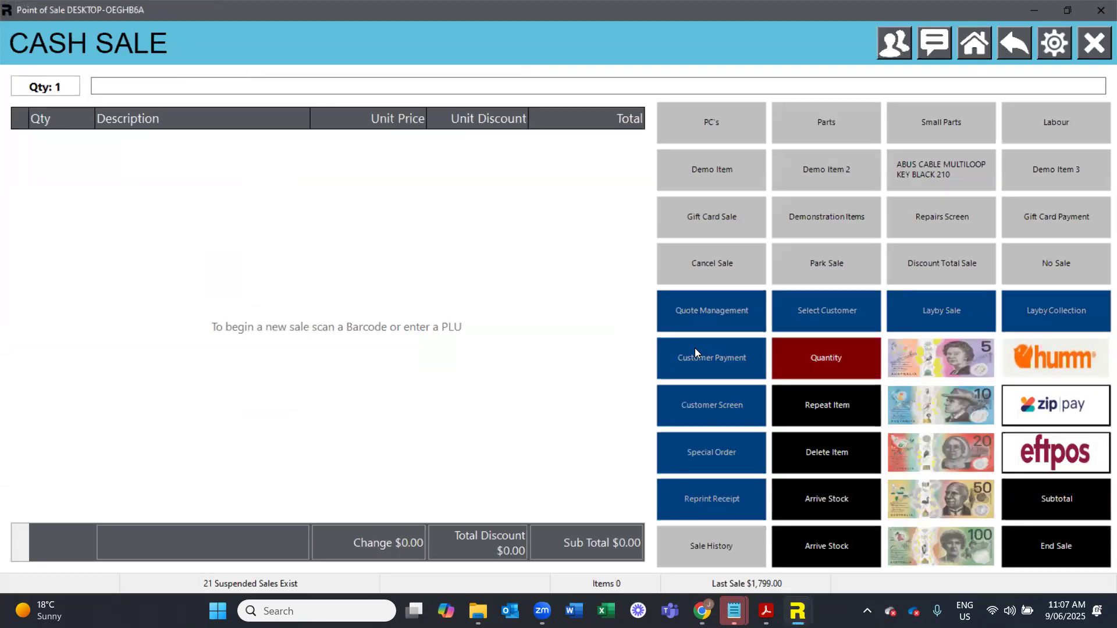
pyautogui.press('Escape')
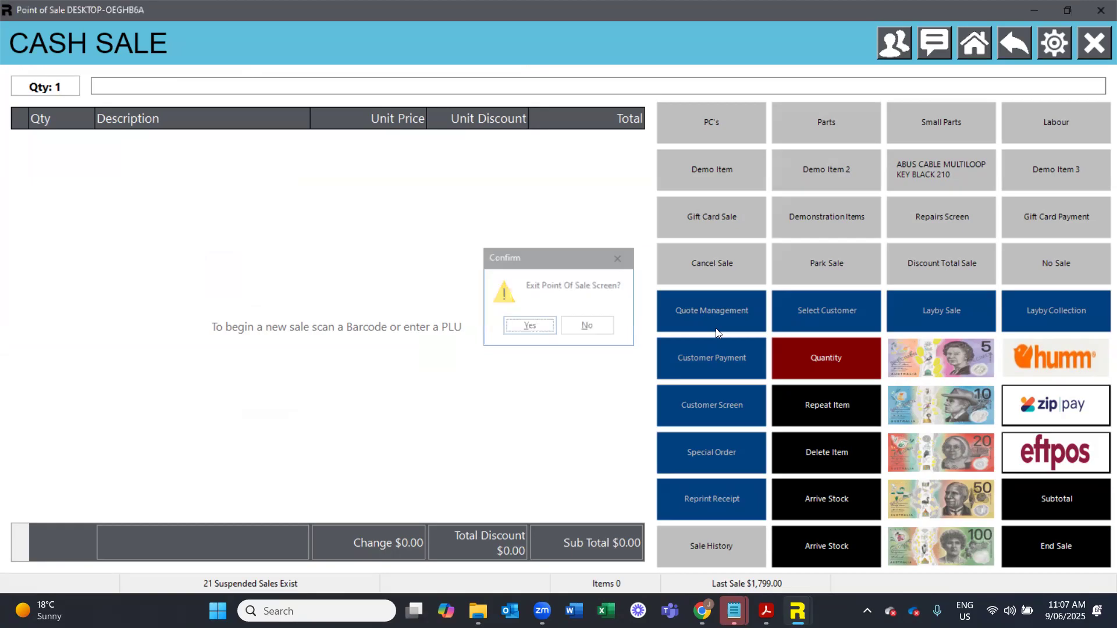
pyautogui.press('Return')
# - Open the Stock Item Blog Posts screen from stock maintenance
pyautogui.click(187, 27)
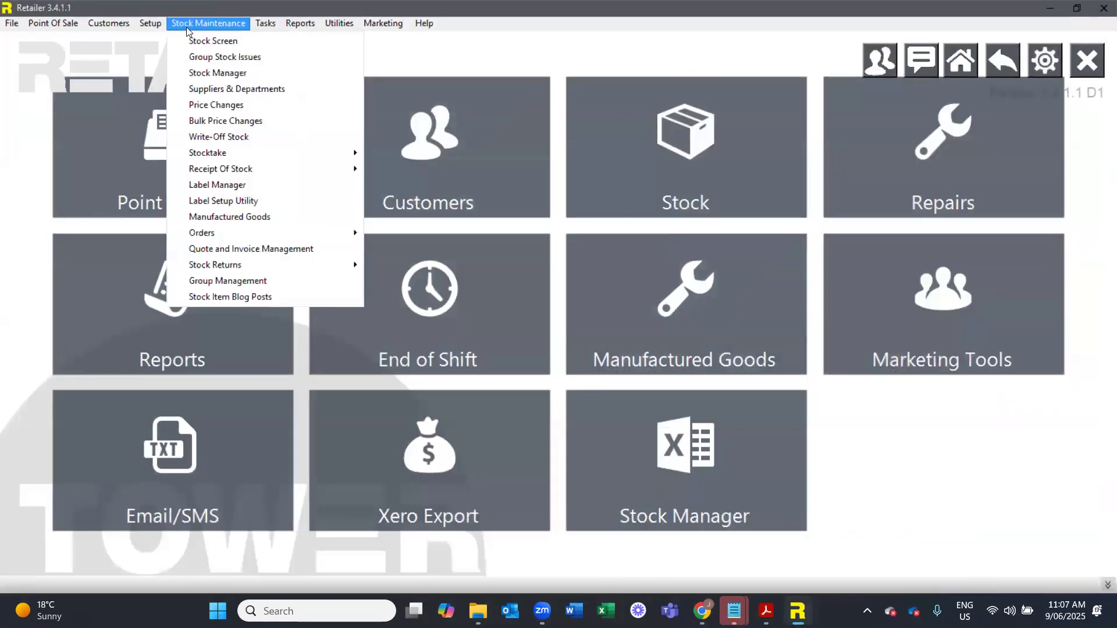
pyautogui.click(261, 298)
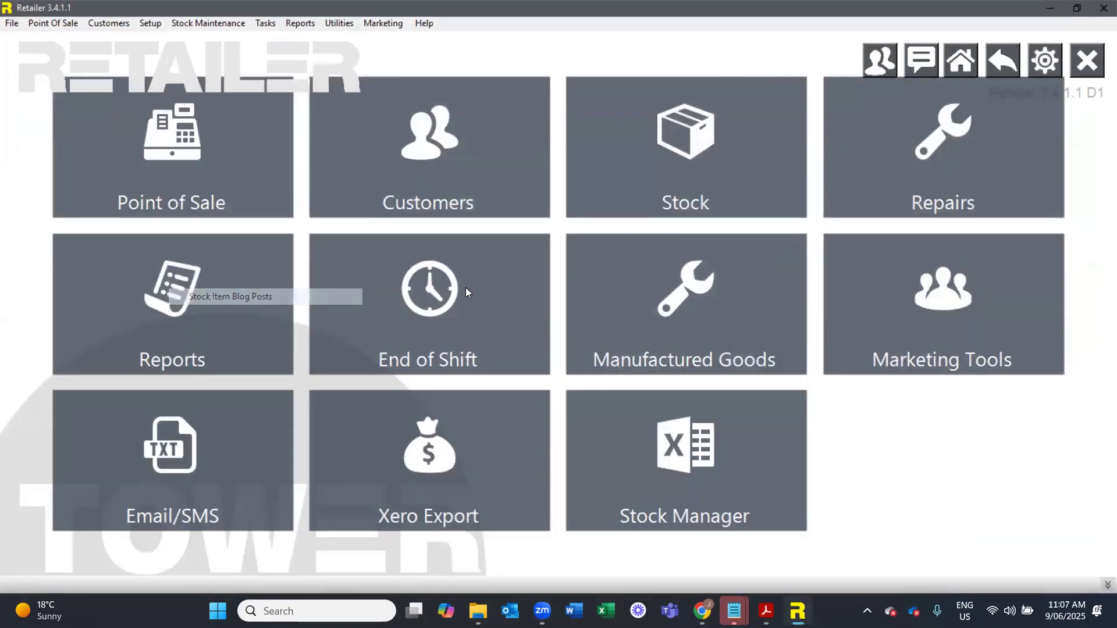
pyautogui.write('#')
pyautogui.press('Return')
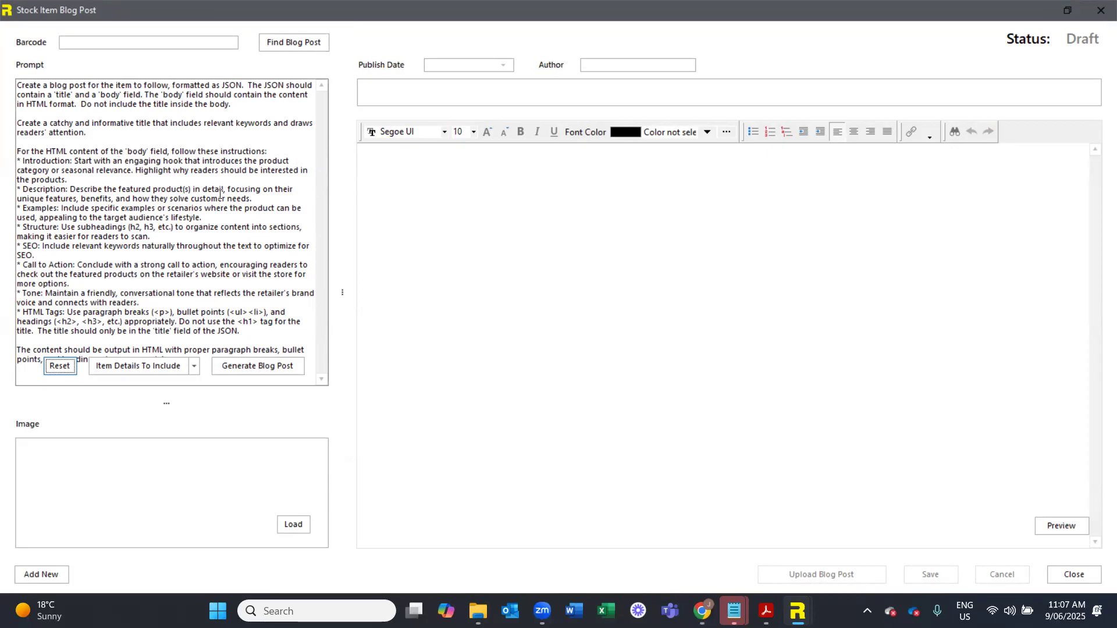
# - Add a blog post for the Gigabyte G5 15.6" gaming laptop and generate its title and text with AI
pyautogui.click(41, 574)
pyautogui.write('GIG')
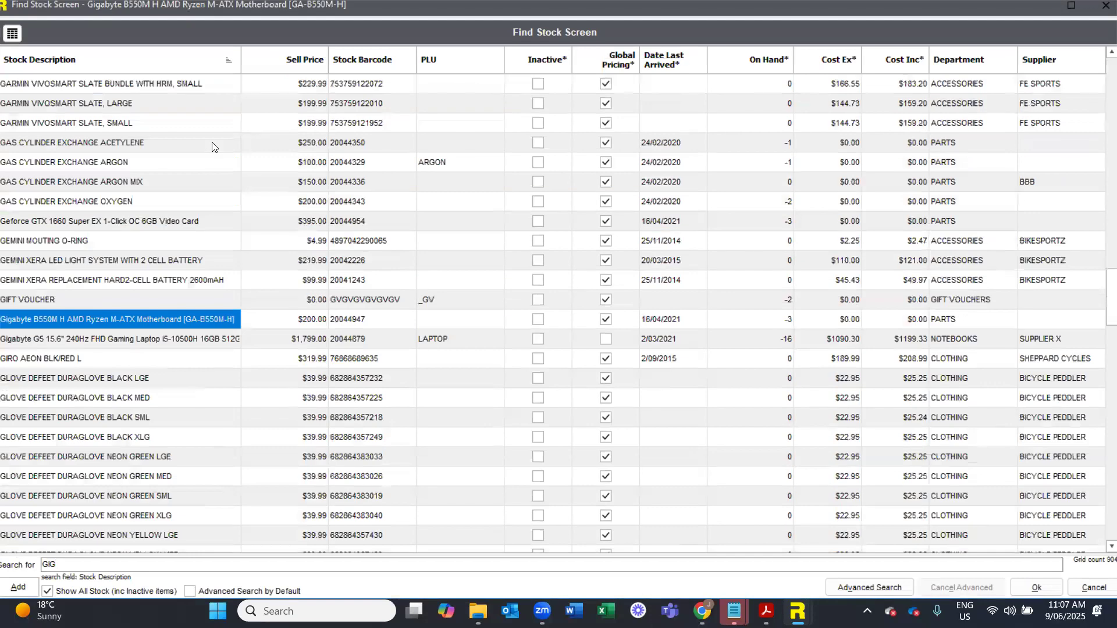
pyautogui.press('Down')
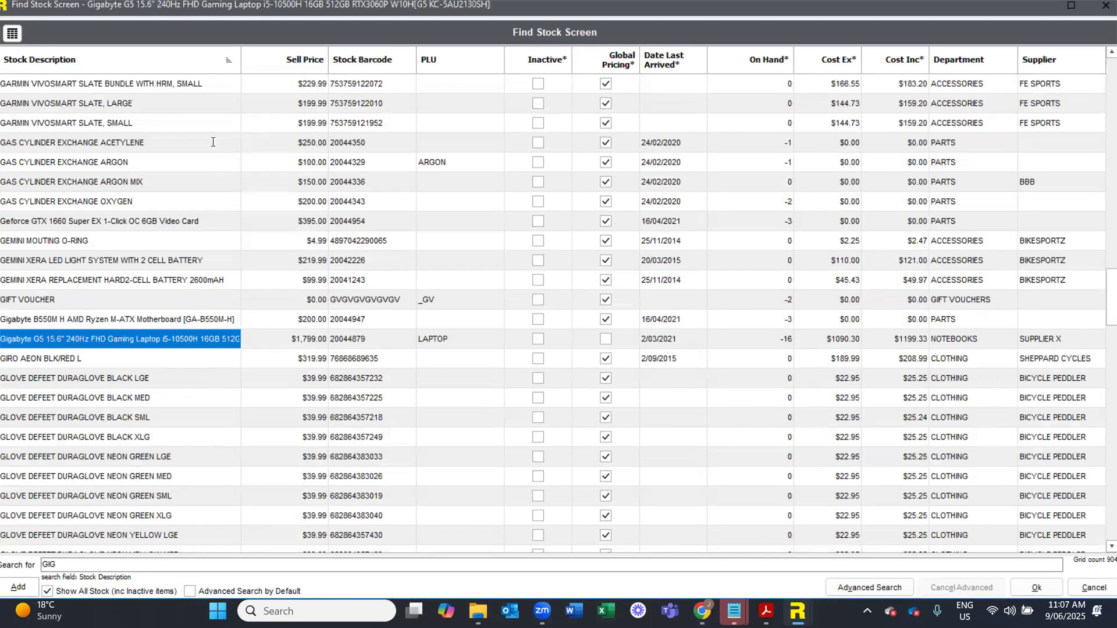
pyautogui.press('Return')
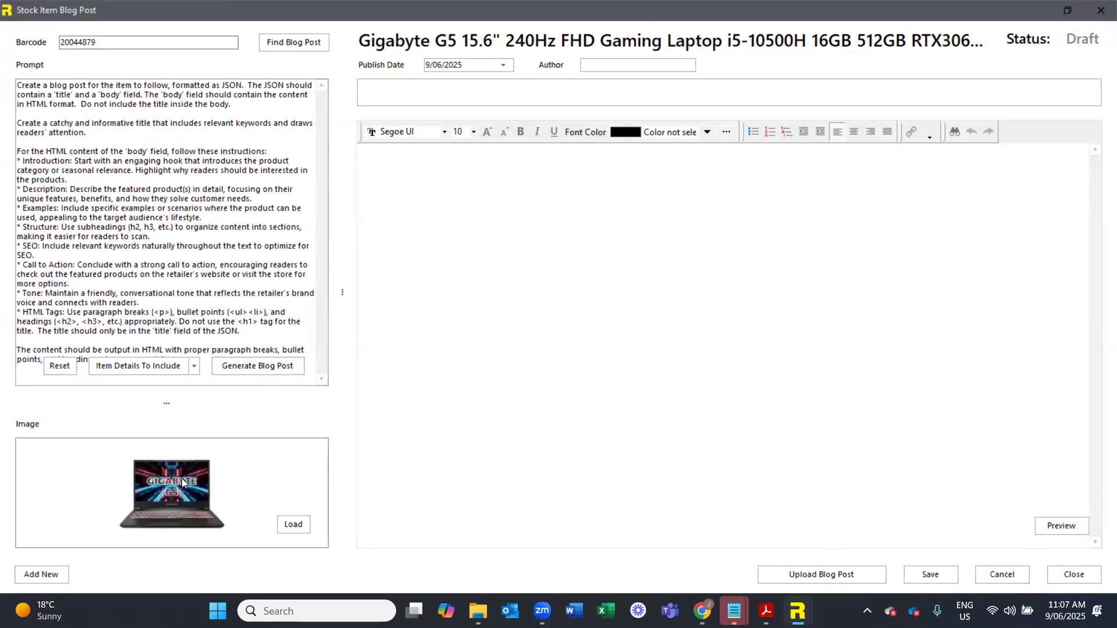
pyautogui.click(257, 370)
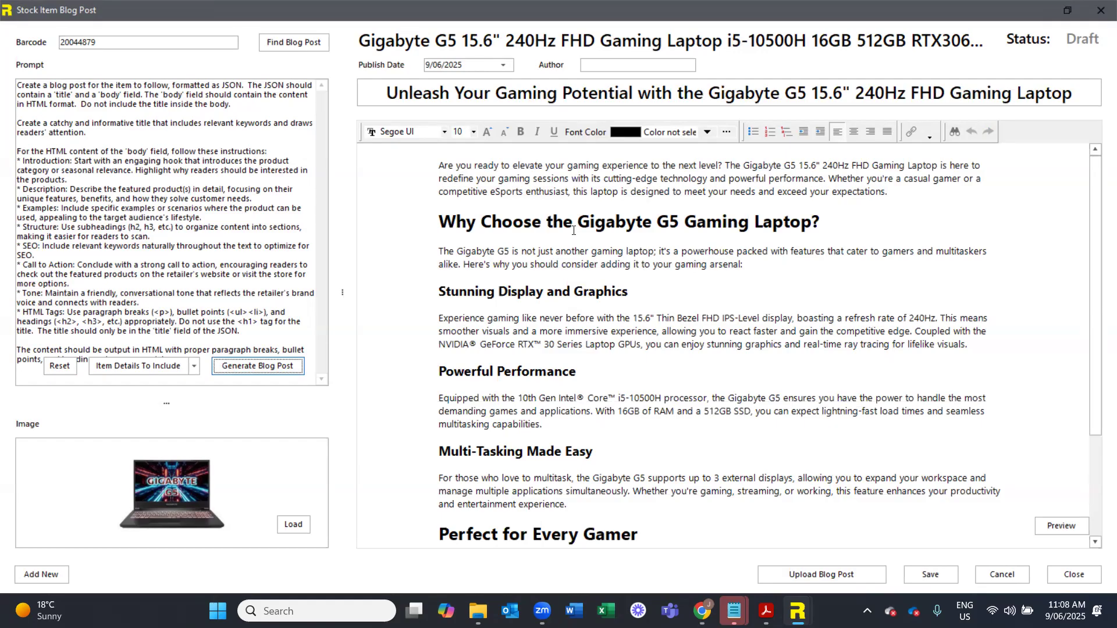
# - View the publish date options, enter the author's full name and close the blog post screen
pyautogui.click(503, 65)
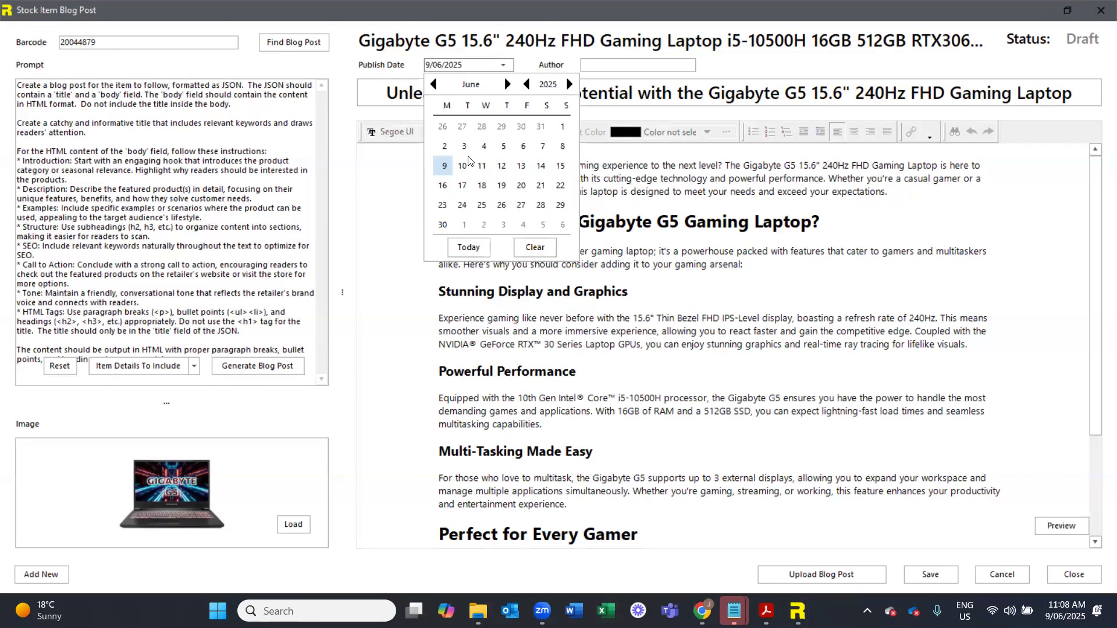
pyautogui.click(587, 65)
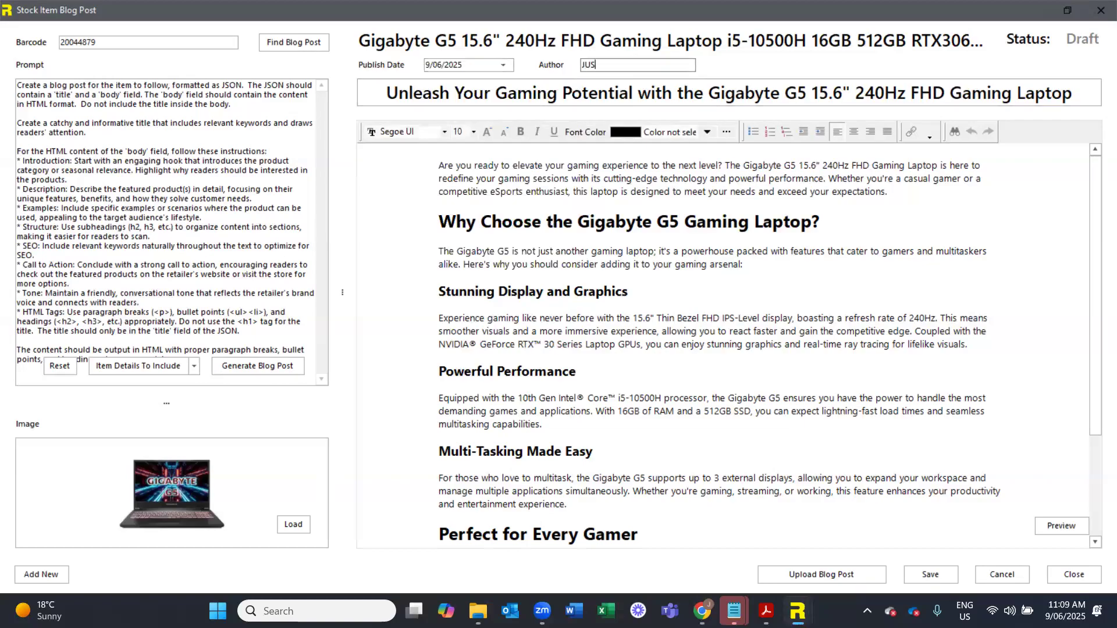
pyautogui.click(1073, 575)
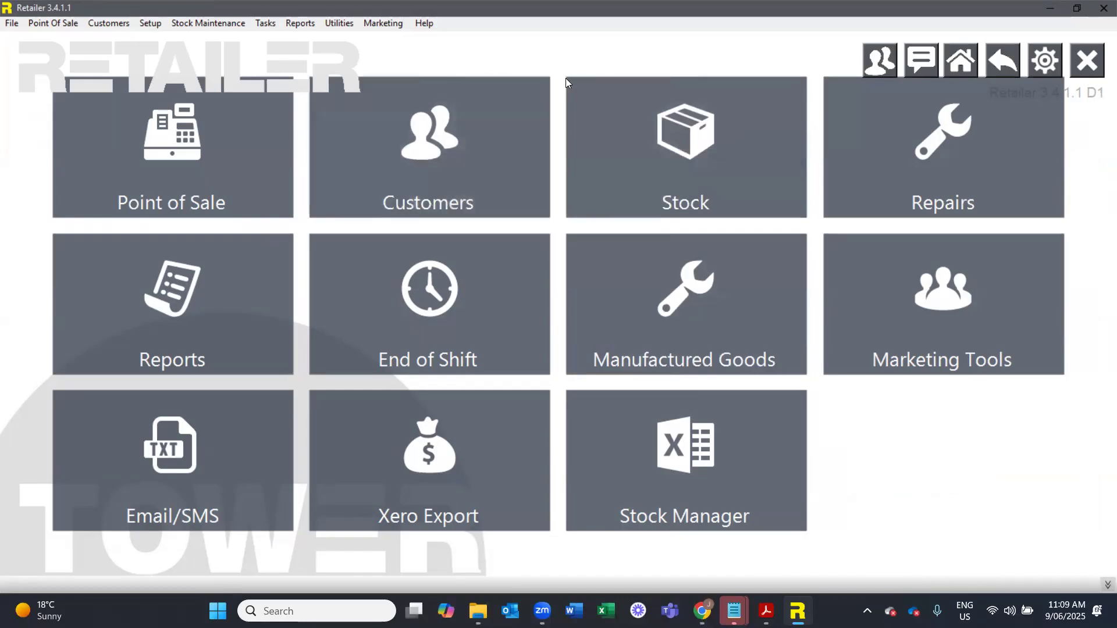
# - Open the arrival import from invoice arrivals and load the invoice file GIFT - 00094120 2 1.pdf
pyautogui.click(681, 155)
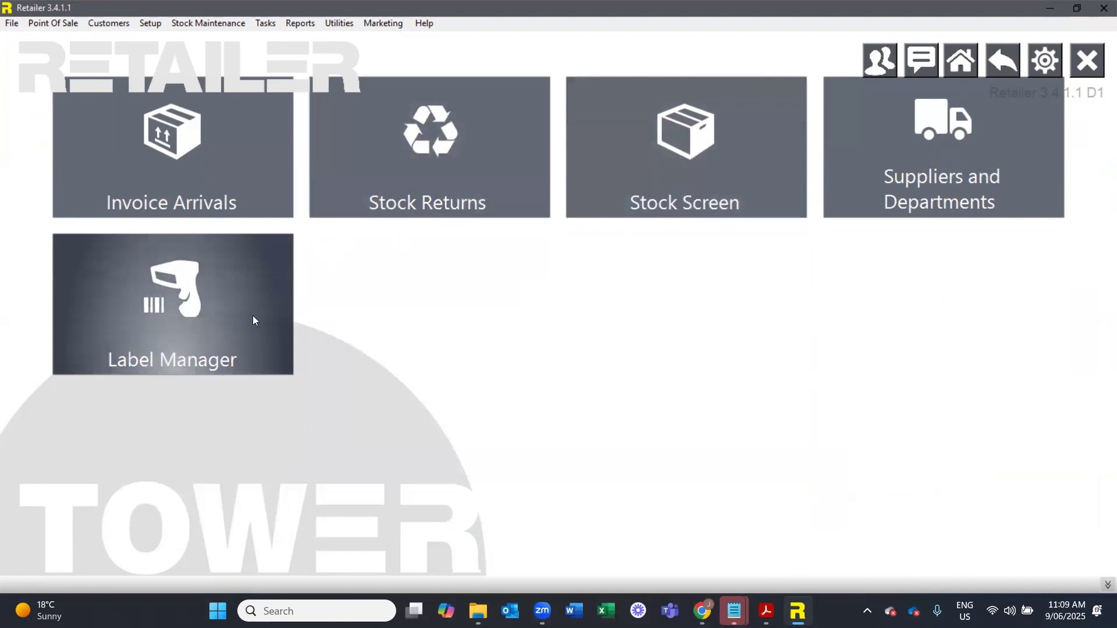
pyautogui.click(228, 138)
pyautogui.click(828, 132)
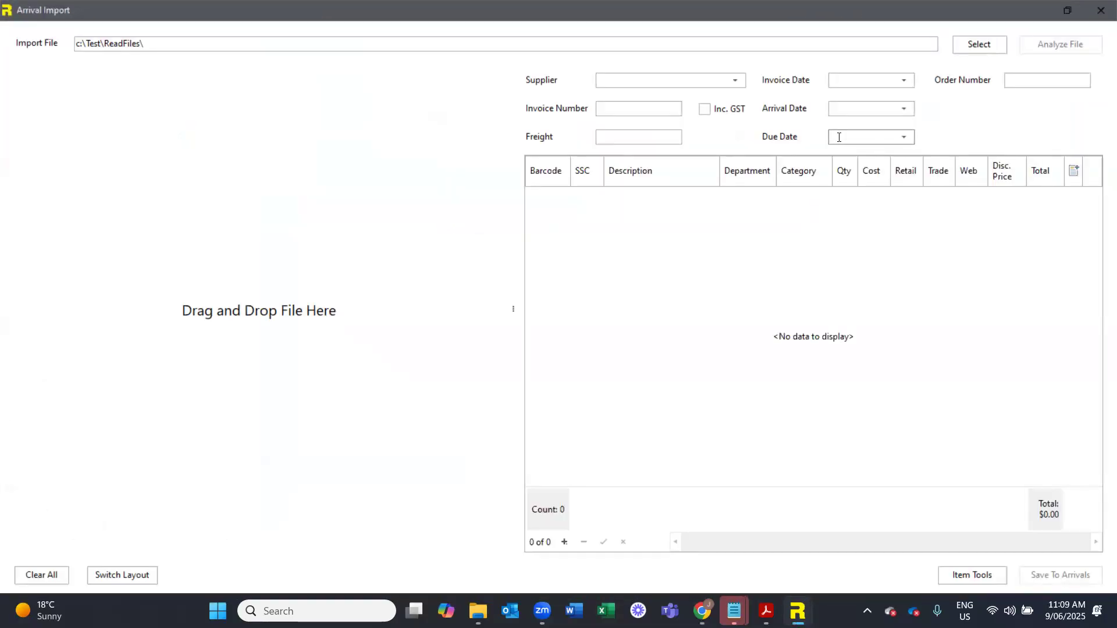
pyautogui.click(975, 48)
pyautogui.click(327, 148)
pyautogui.doubleClick(386, 148)
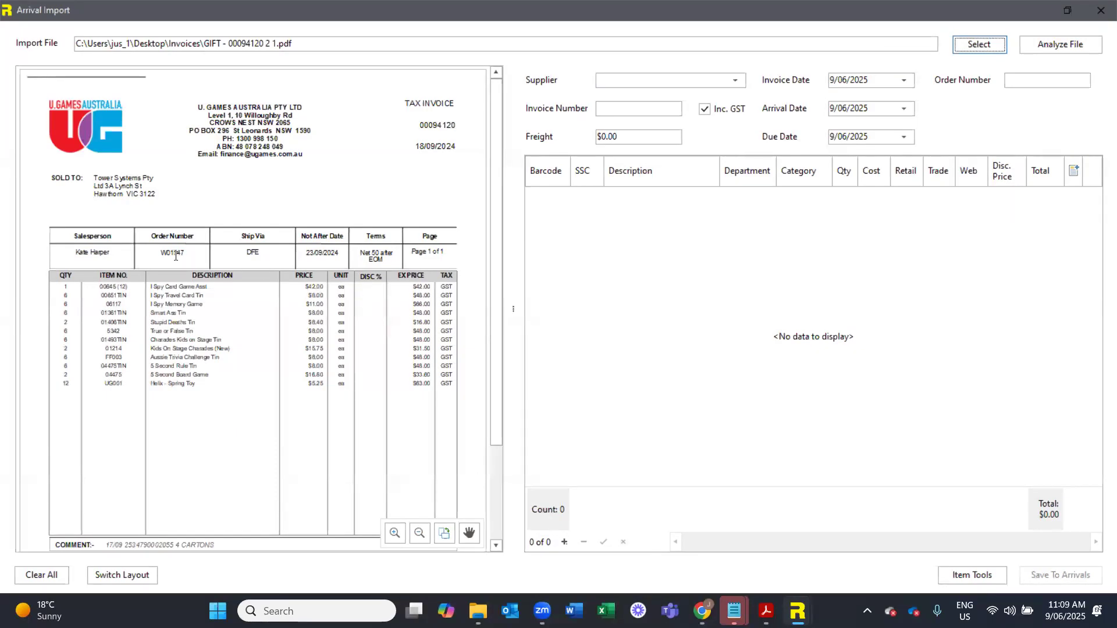
# - Analyze the loaded invoice and set the department of all its items to BATTERIES
pyautogui.click(1038, 46)
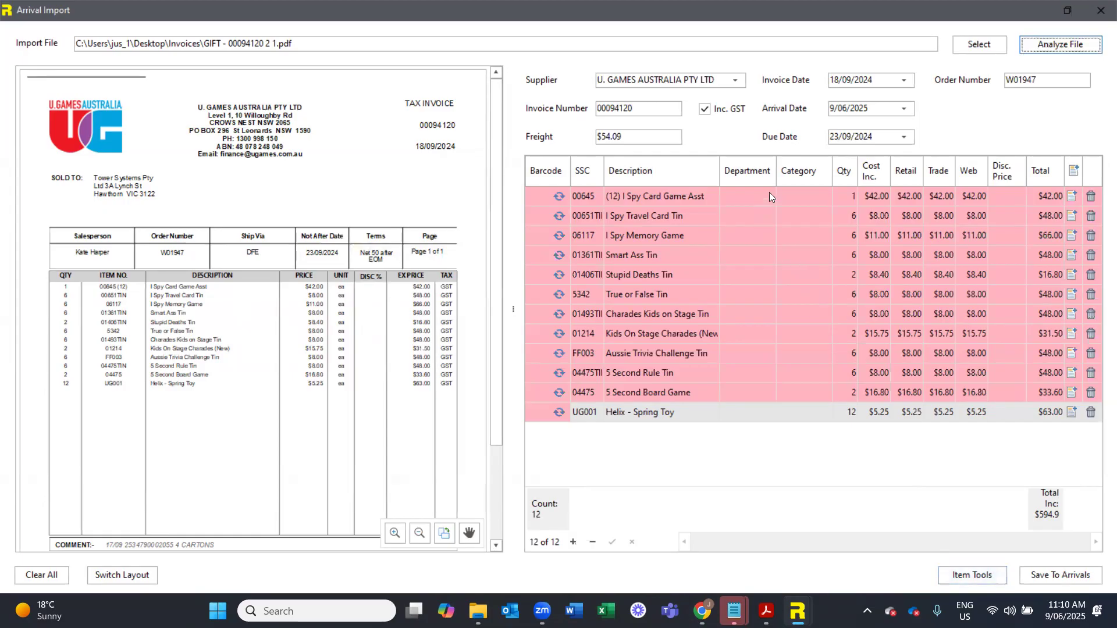
pyautogui.click(971, 575)
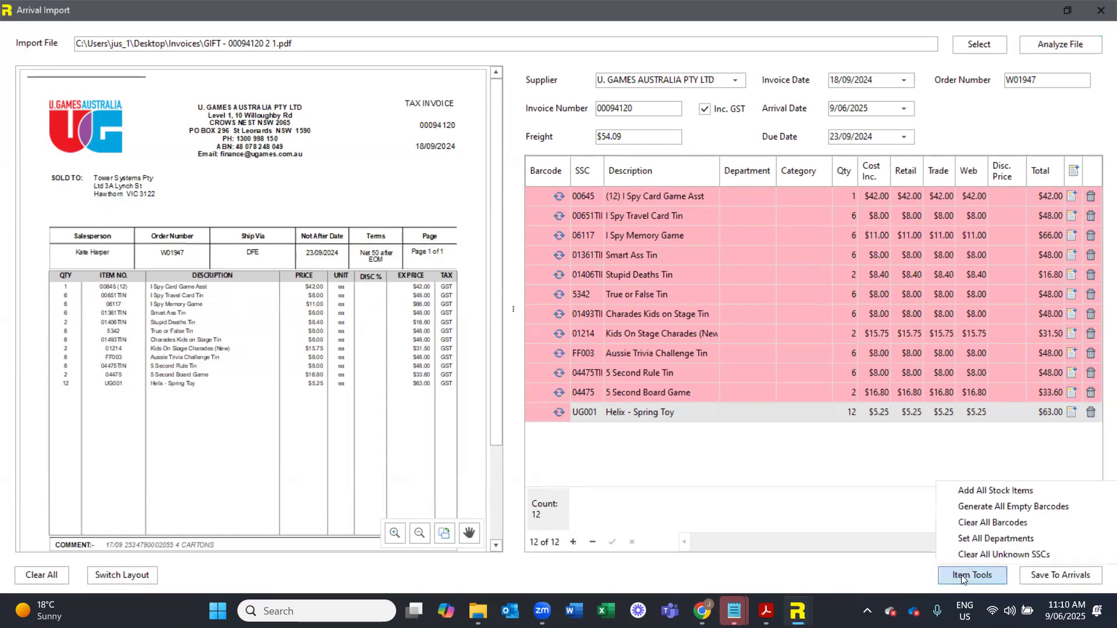
pyautogui.click(986, 538)
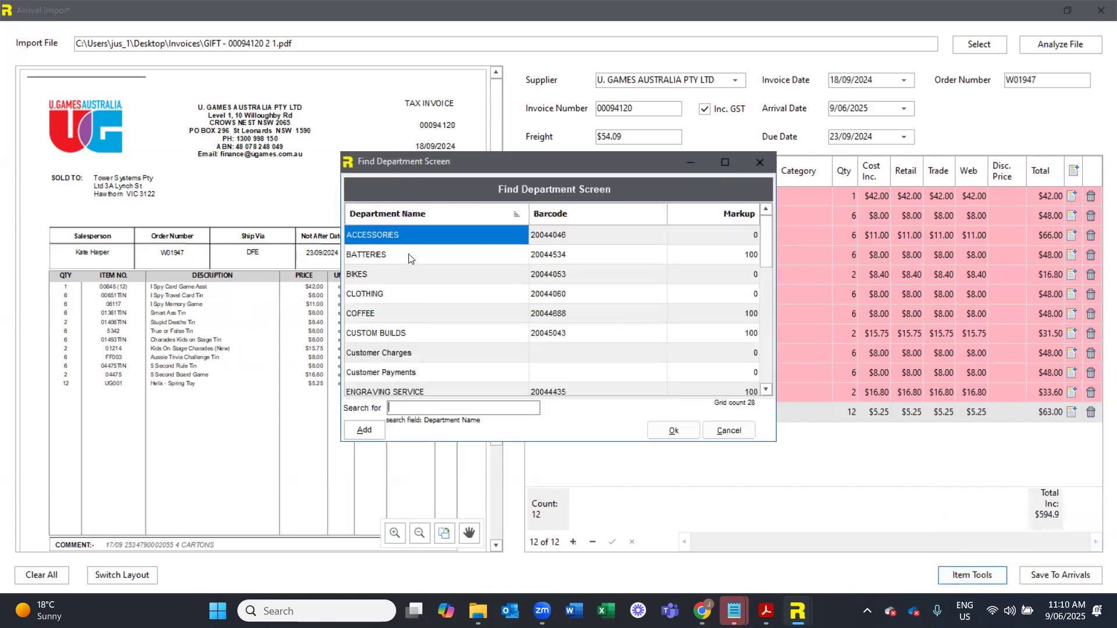
pyautogui.doubleClick(414, 254)
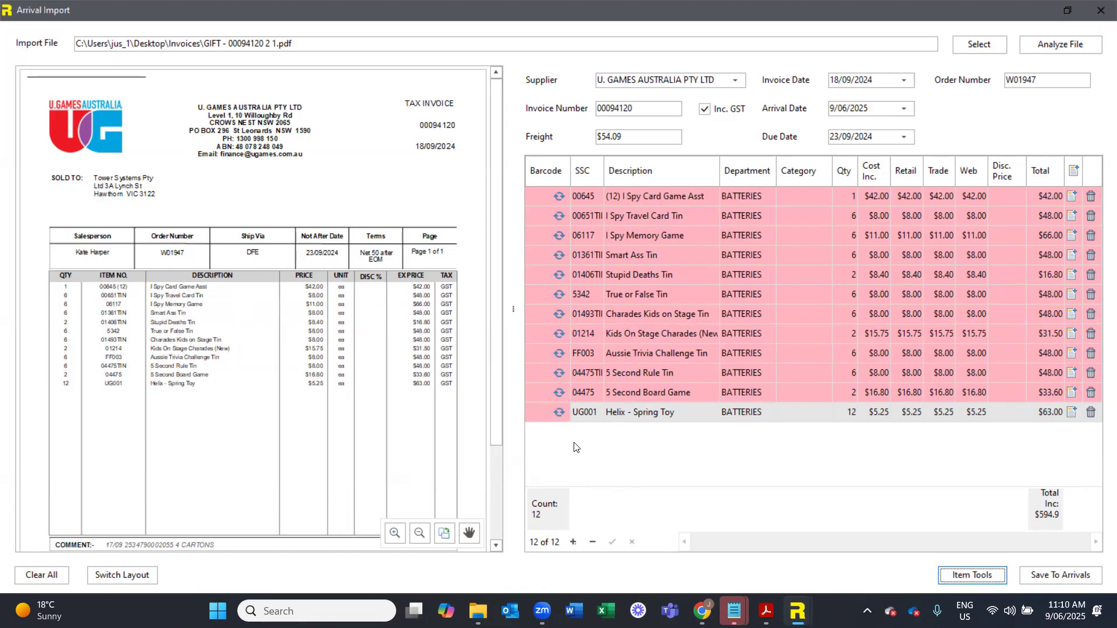
# - Exit the arrival import and invoice arrivals without saving to arrivals, and open the stock screen
pyautogui.click(1099, 17)
pyautogui.click(836, 573)
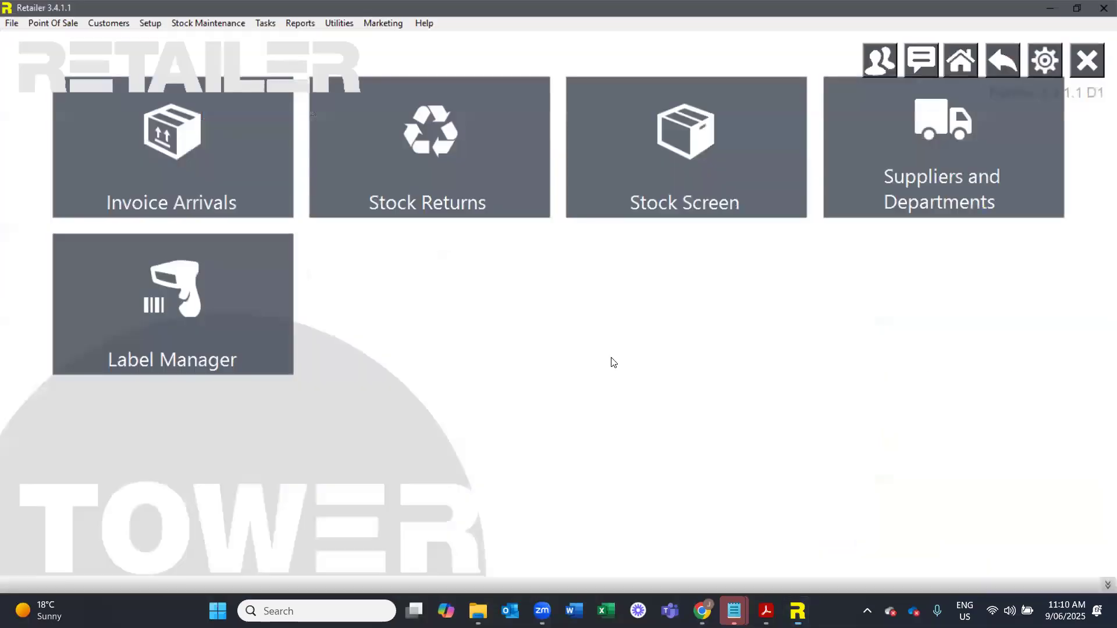
pyautogui.click(642, 186)
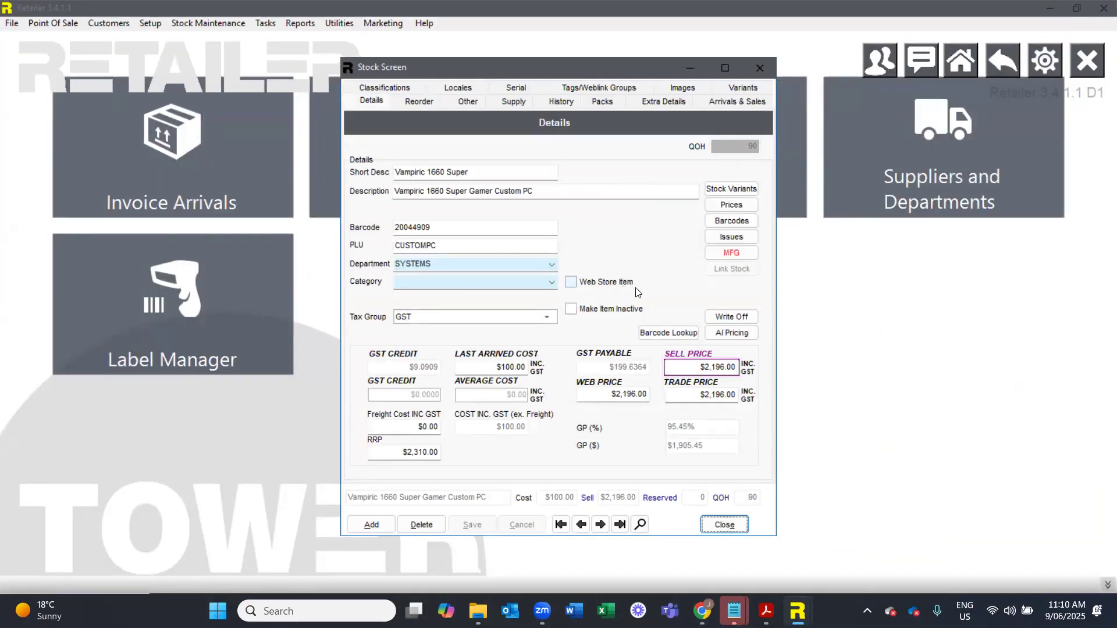
# - Switch to Chrome and examine the Tower Systems pricing page for monthly plan prices and which plans include AI Tools
pyautogui.moveTo(702, 610)
pyautogui.click(702, 541)
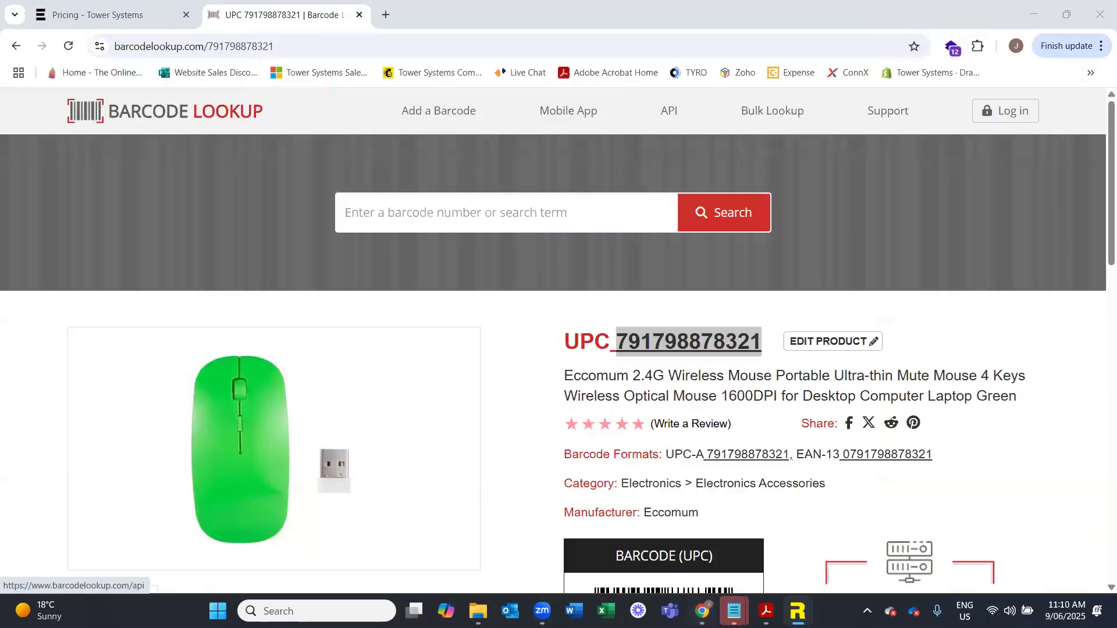
pyautogui.click(142, 17)
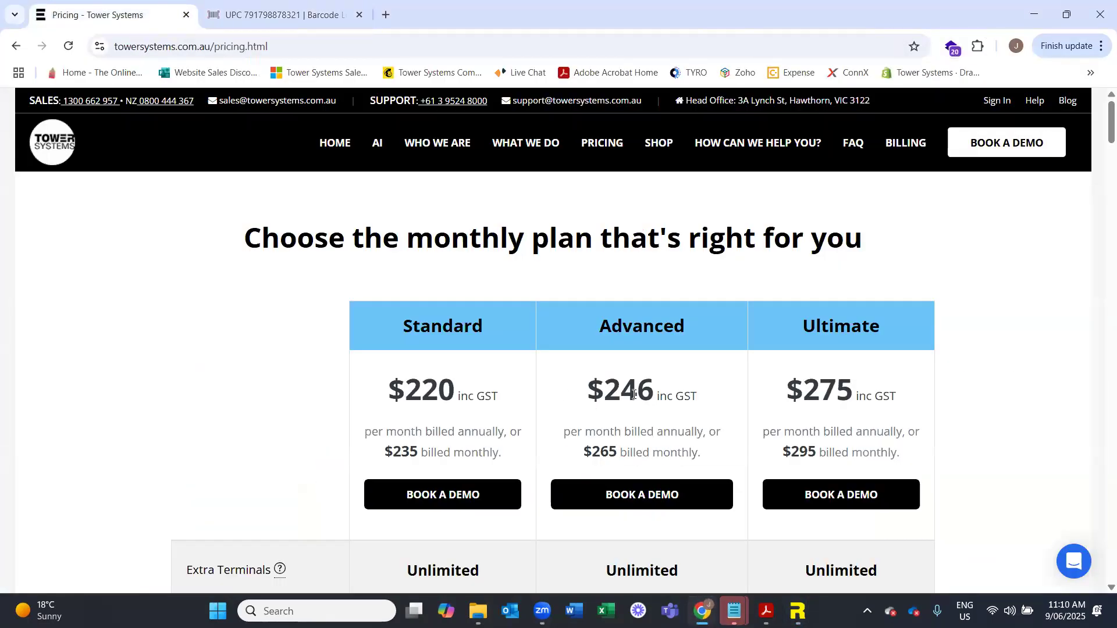
pyautogui.scroll(-1, 693, 338)
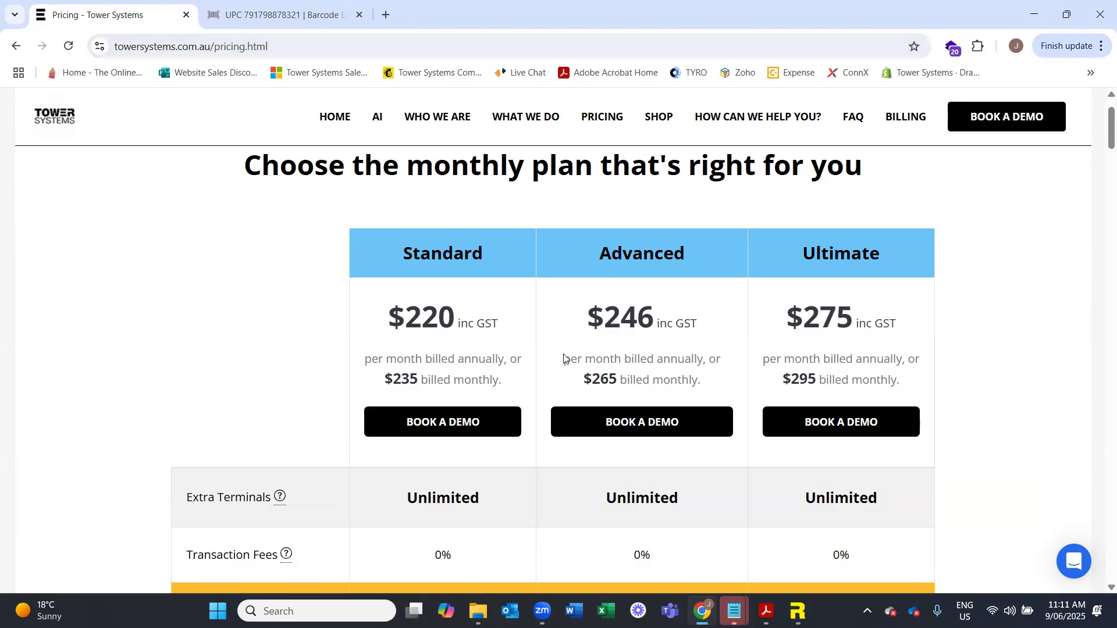
pyautogui.scroll(-1, 675, 404)
pyautogui.scroll(-2, 659, 414)
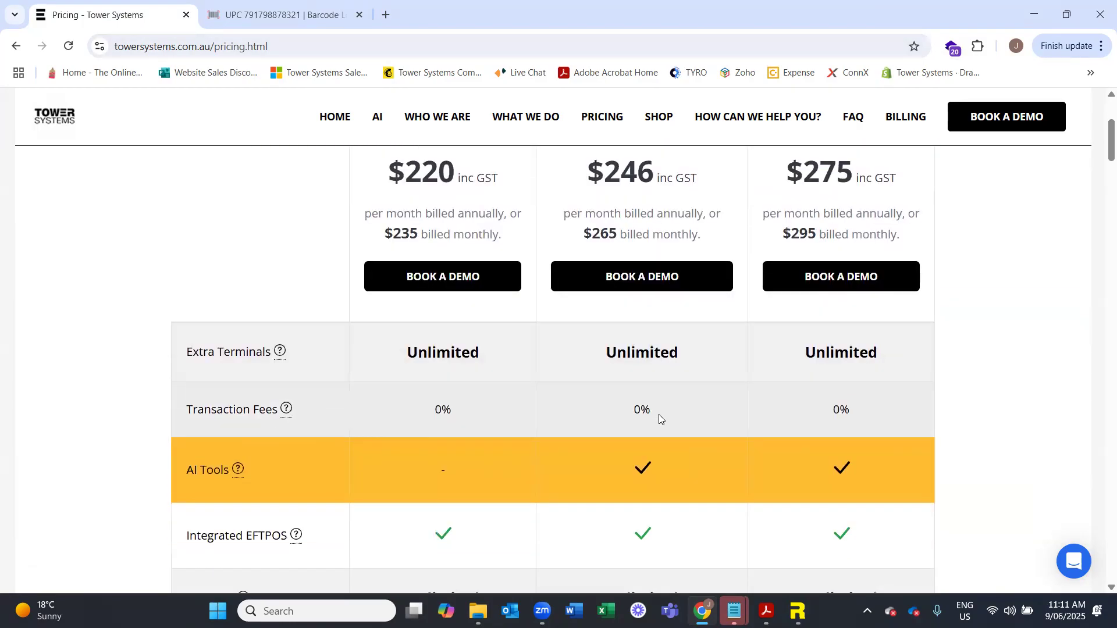
pyautogui.scroll(3, 634, 401)
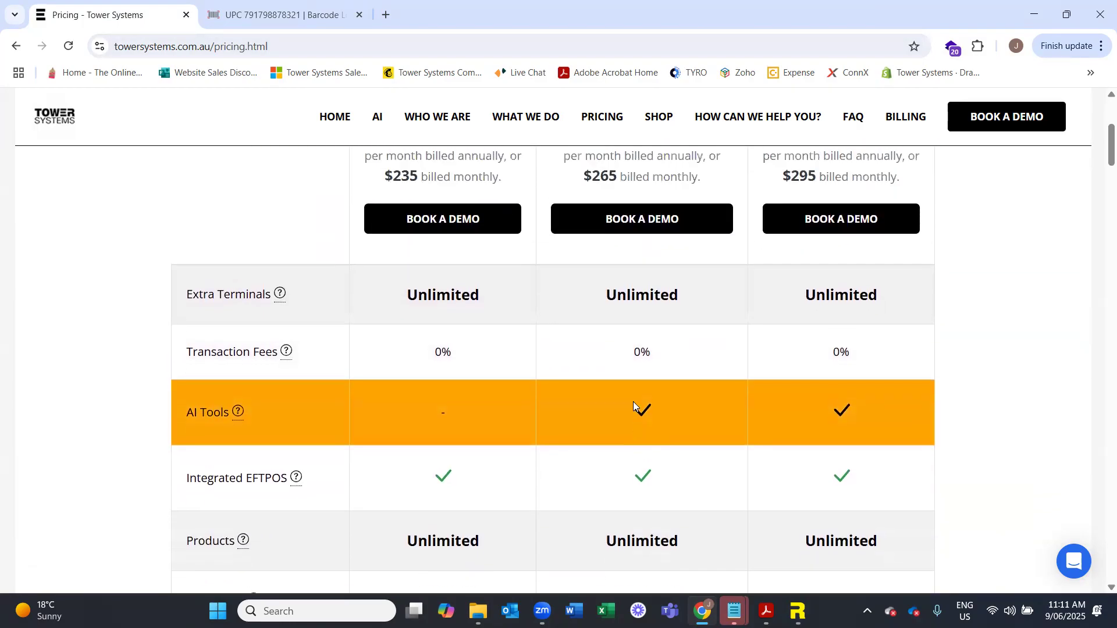